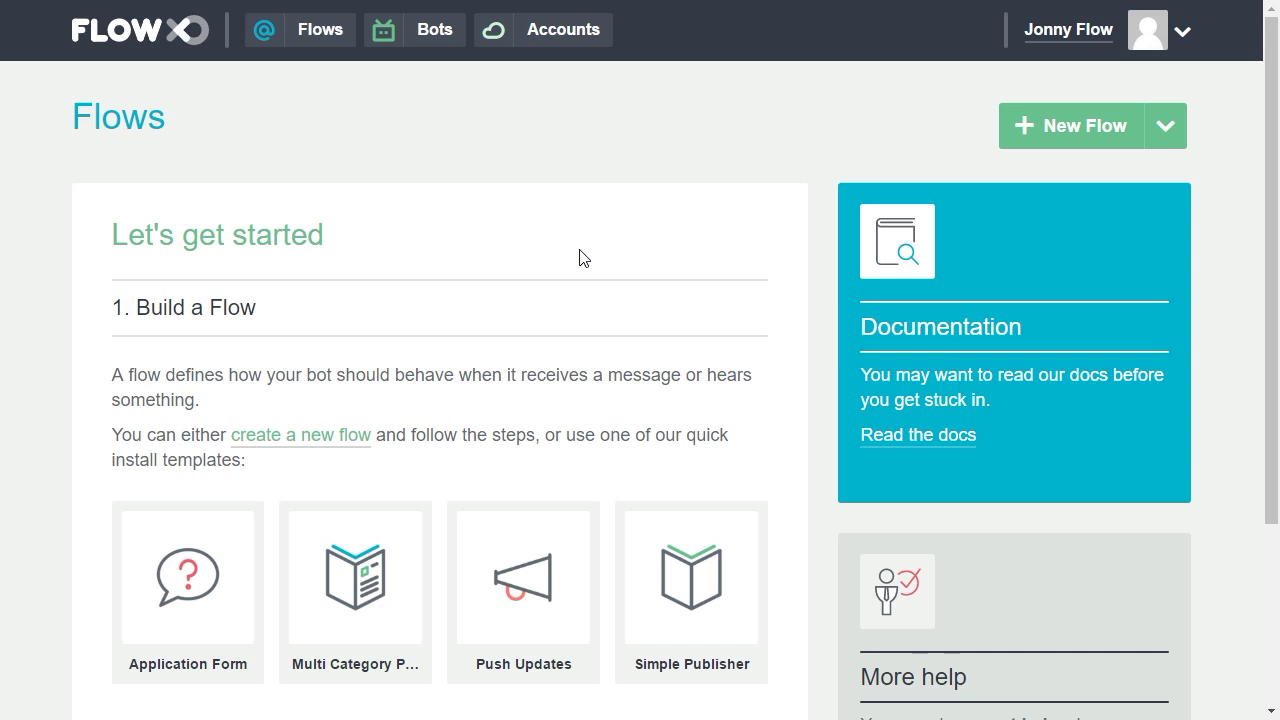
Review the settings of the existing Tutorial Bot without changing them.
{"action": "left_click", "coordinate": [425, 38]}
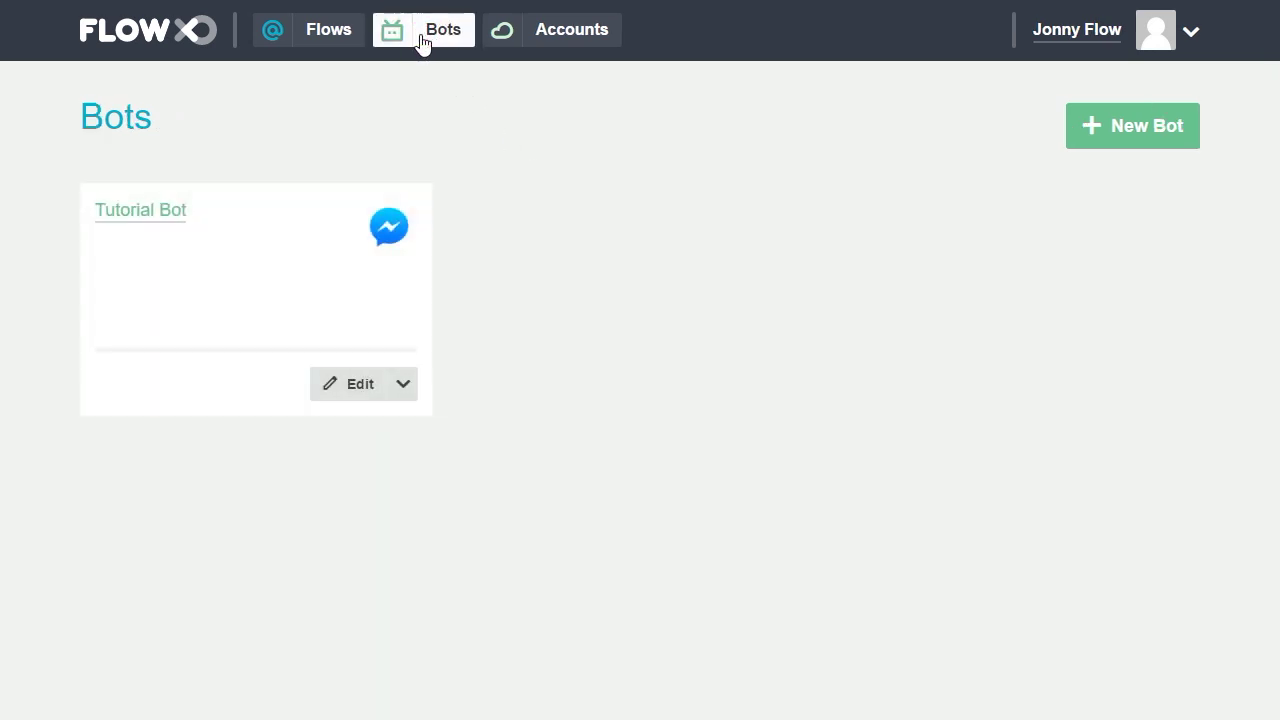
{"action": "left_click", "coordinate": [143, 211]}
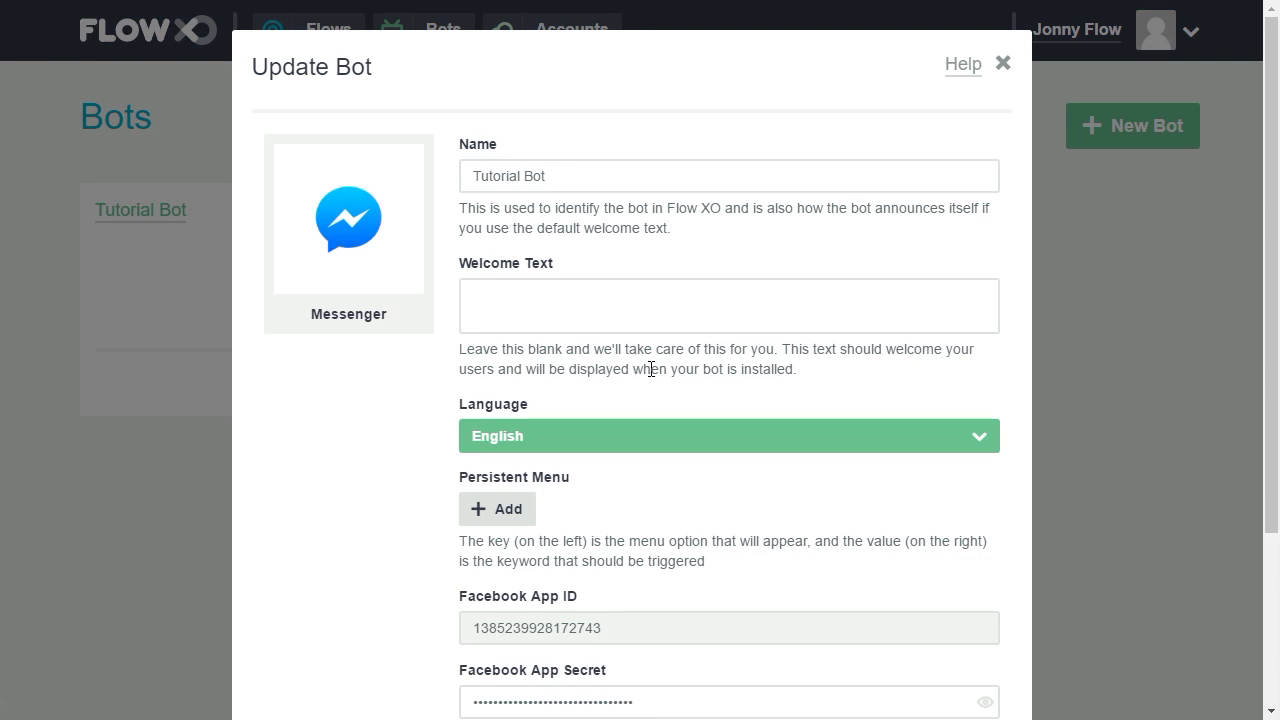
{"action": "scroll", "coordinate": [651, 369], "scroll_direction": "down", "scroll_amount": 5}
{"action": "scroll", "coordinate": [651, 369], "scroll_direction": "up", "scroll_amount": 5}
{"action": "left_click", "coordinate": [1004, 65]}
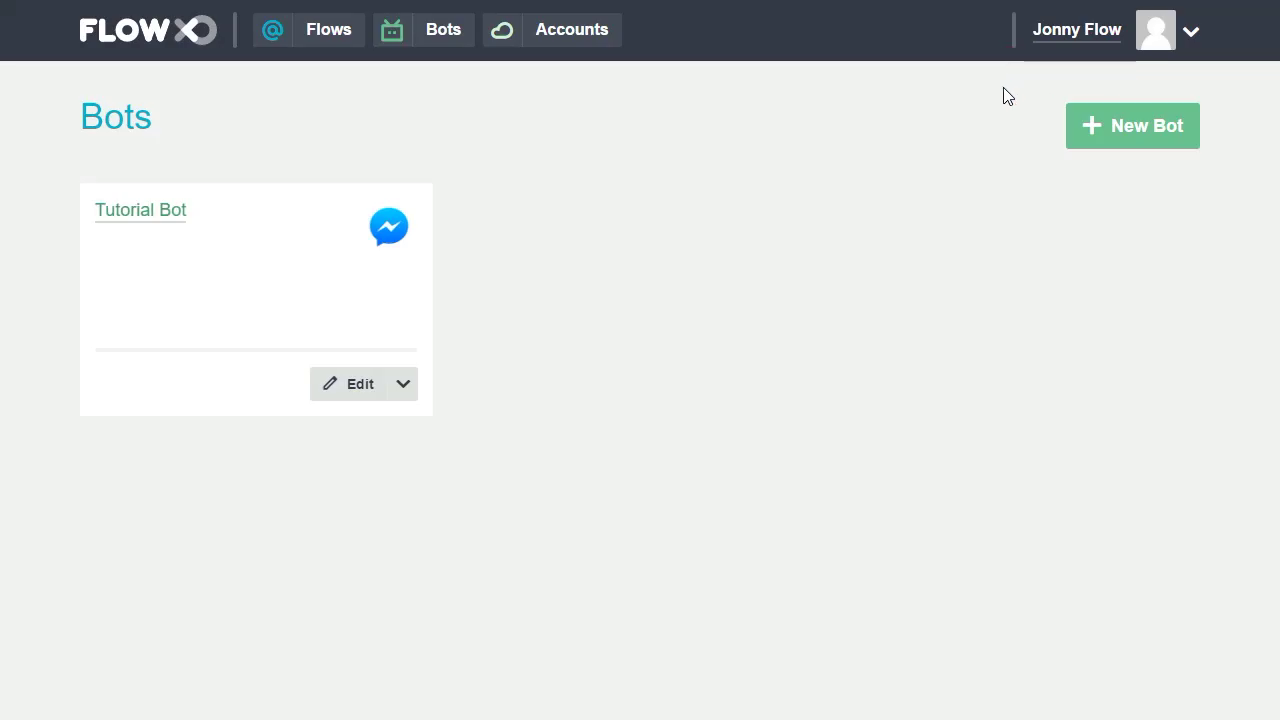
Start a new flow from the Application Form template and enter the recipient's email address for completed applications.
{"action": "left_click", "coordinate": [312, 42]}
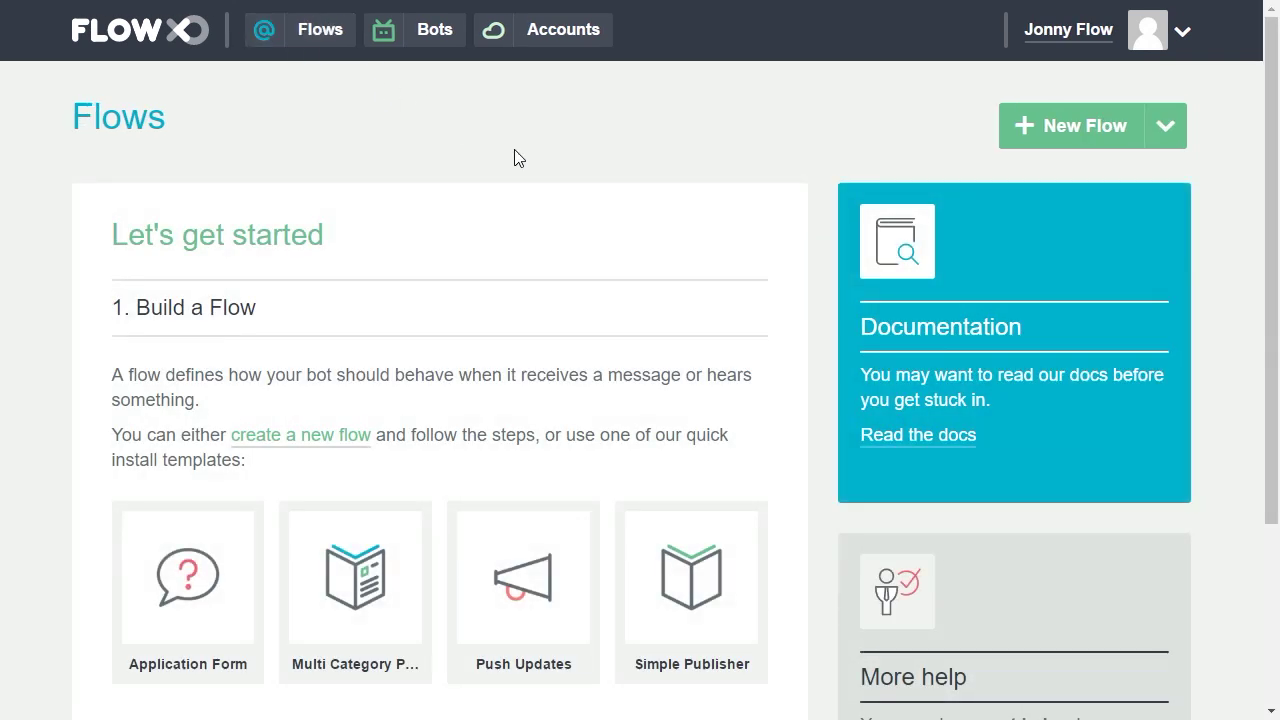
{"action": "left_click", "coordinate": [1166, 126]}
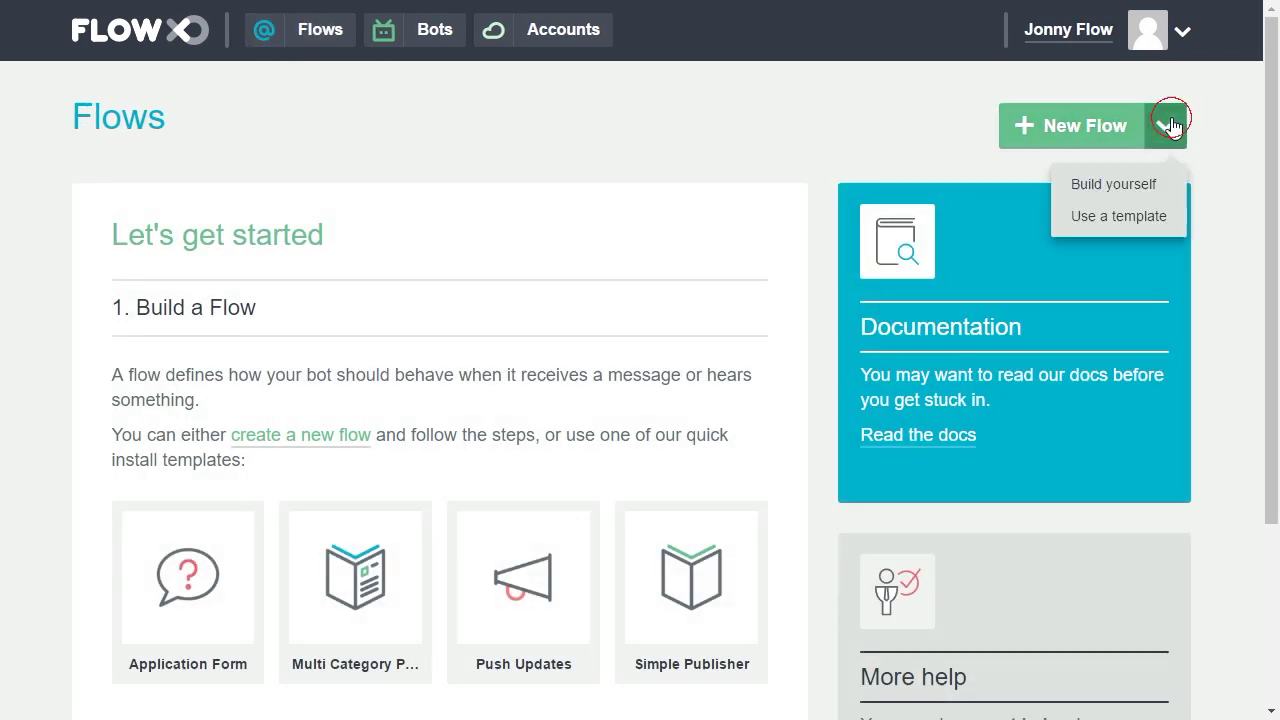
{"action": "left_click", "coordinate": [1118, 217]}
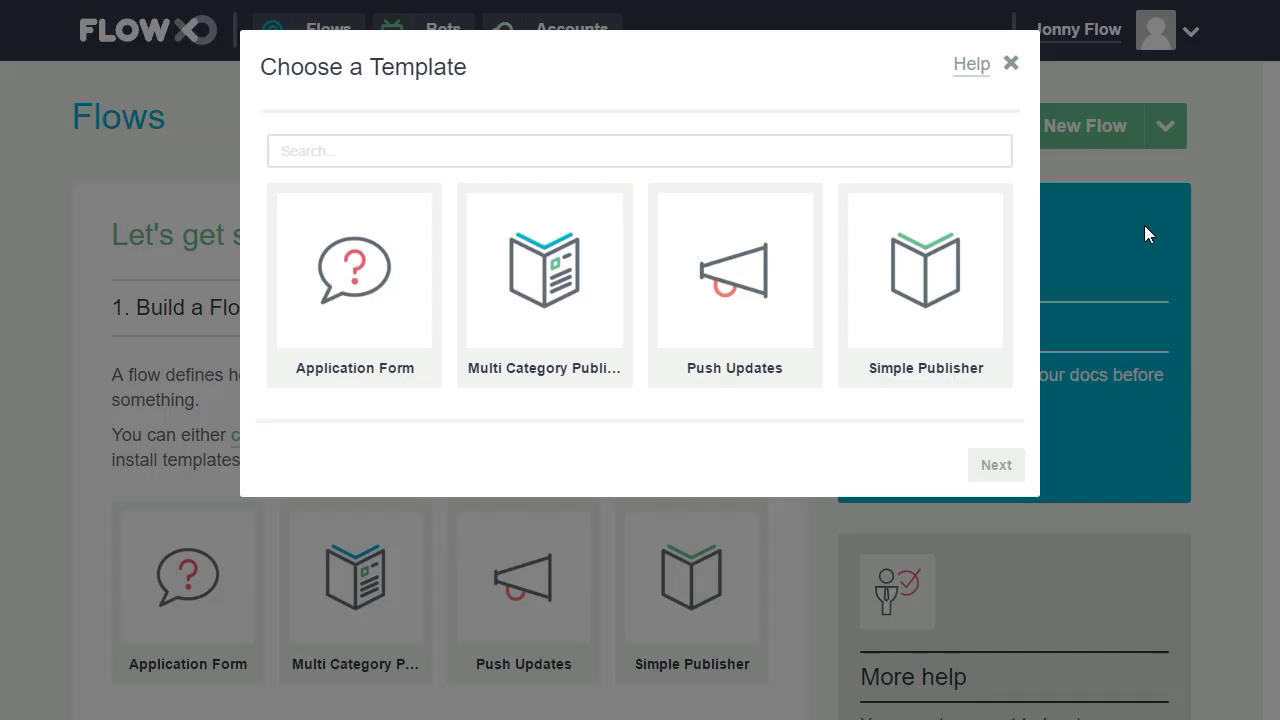
{"action": "left_click", "coordinate": [377, 294]}
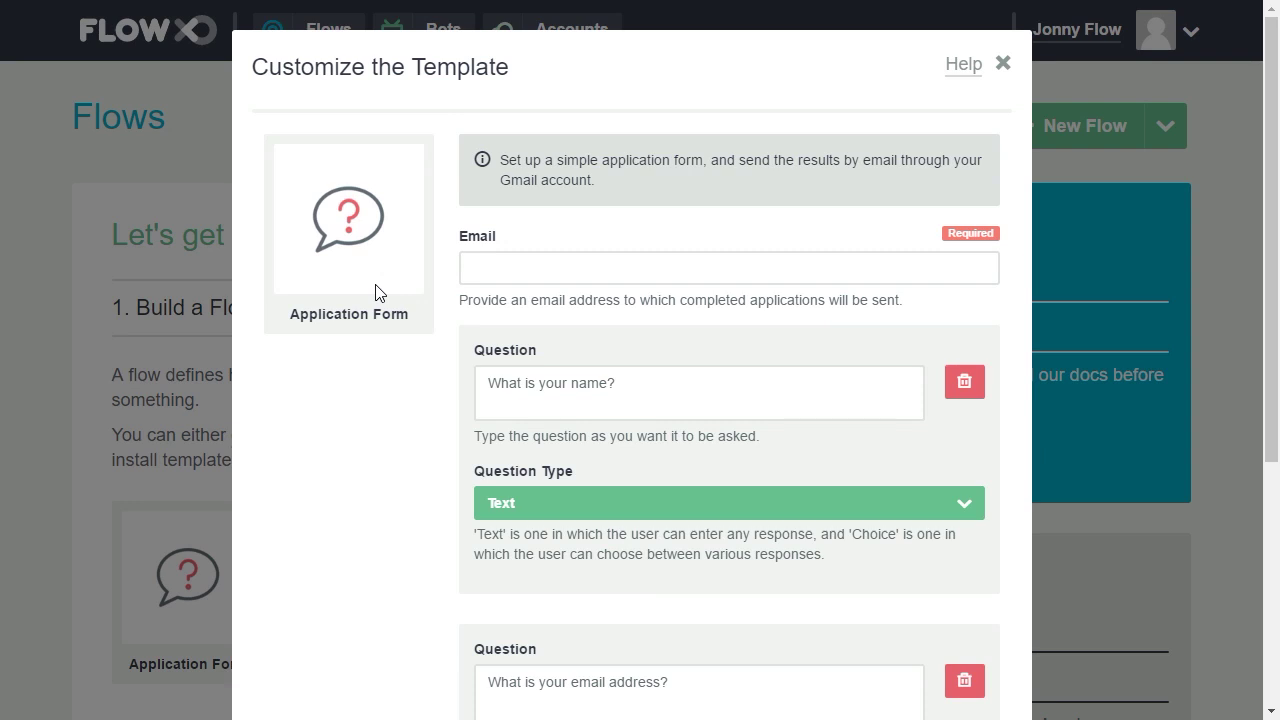
{"action": "left_click", "coordinate": [521, 266]}
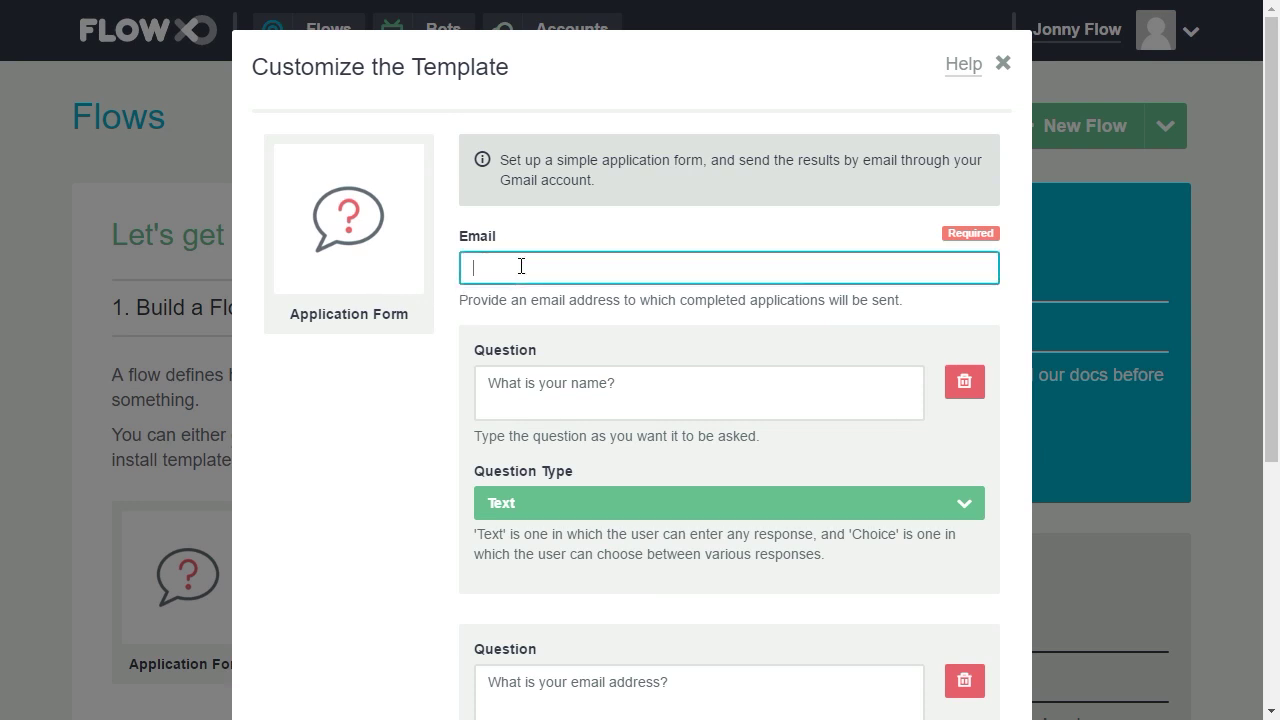
{"action": "type", "text": "colle"}
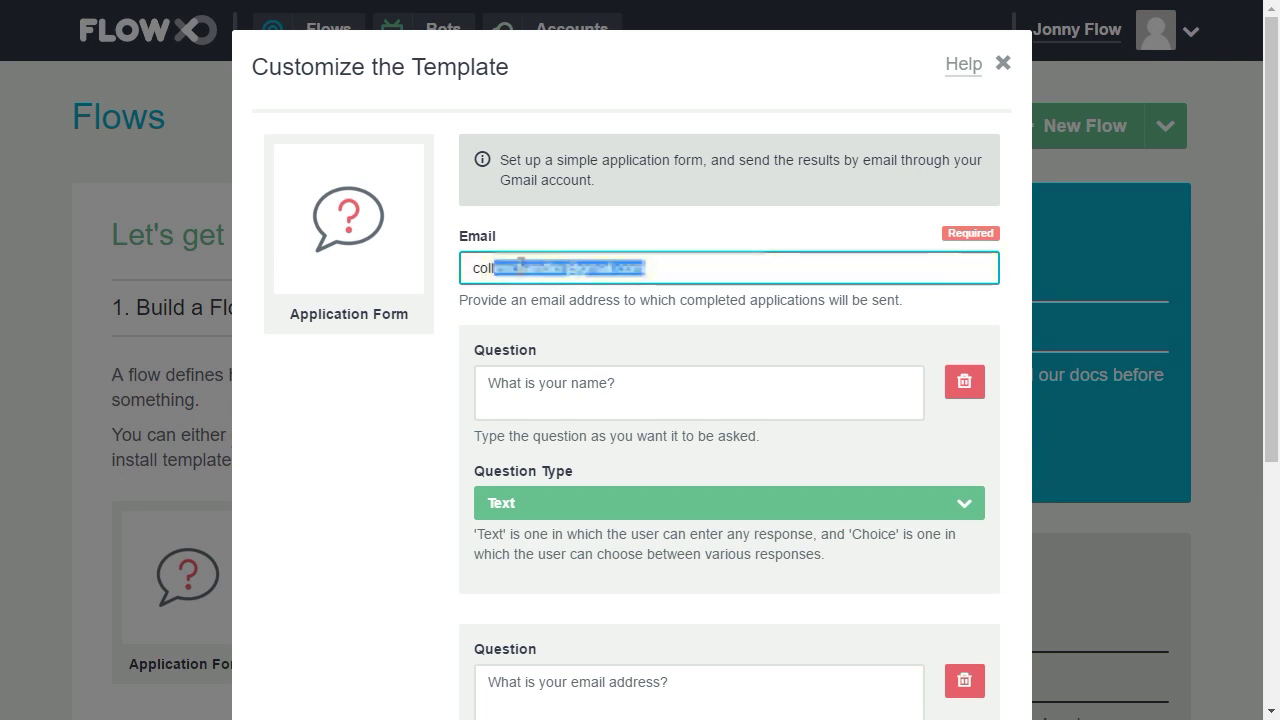
Replace the first question with "How did you rate the event?" and set its question type to Choice.
{"action": "left_click", "coordinate": [533, 388]}
{"action": "left_click_drag", "start_coordinate": [637, 383], "coordinate": [340, 391]}
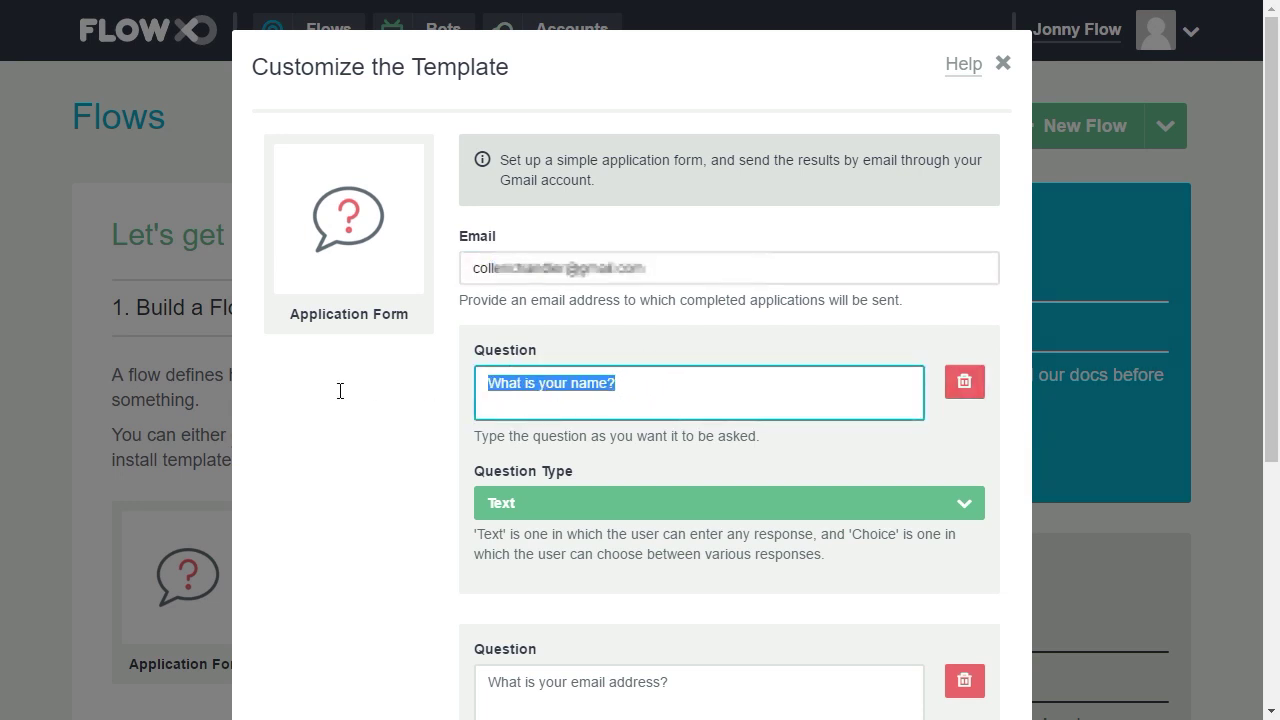
{"action": "type", "text": "How did you rate the event?"}
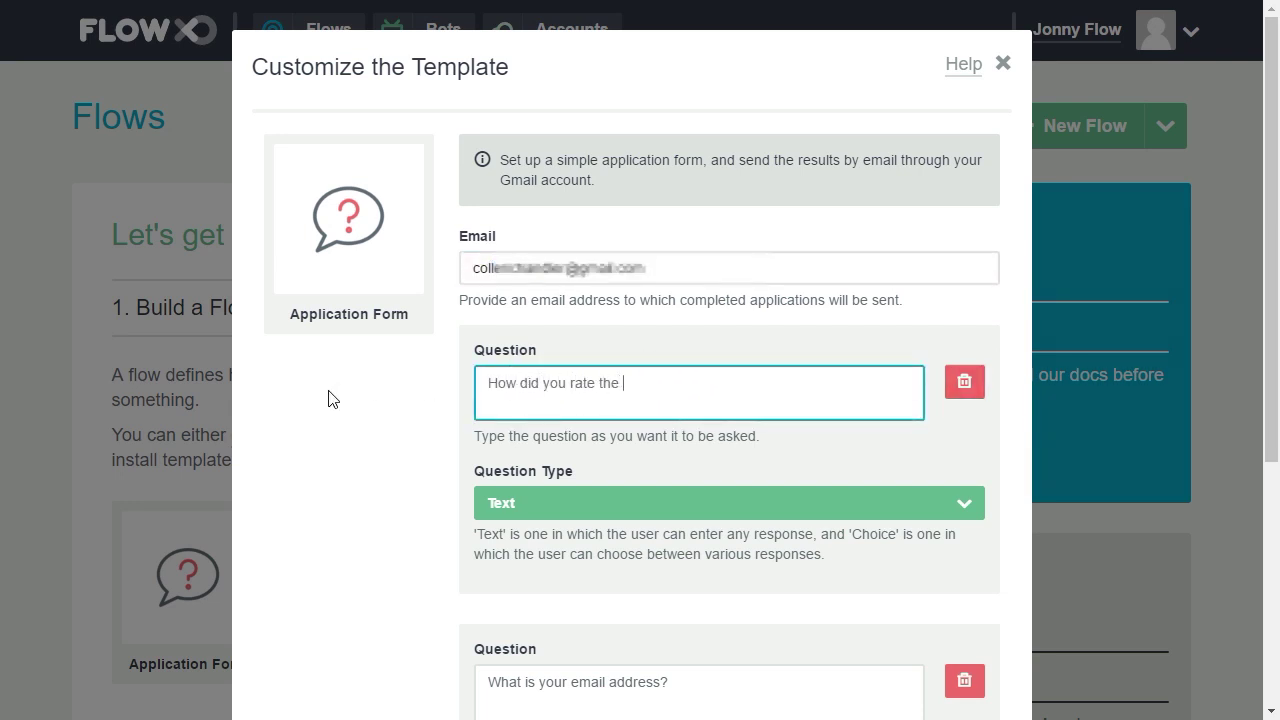
{"action": "left_click", "coordinate": [488, 505]}
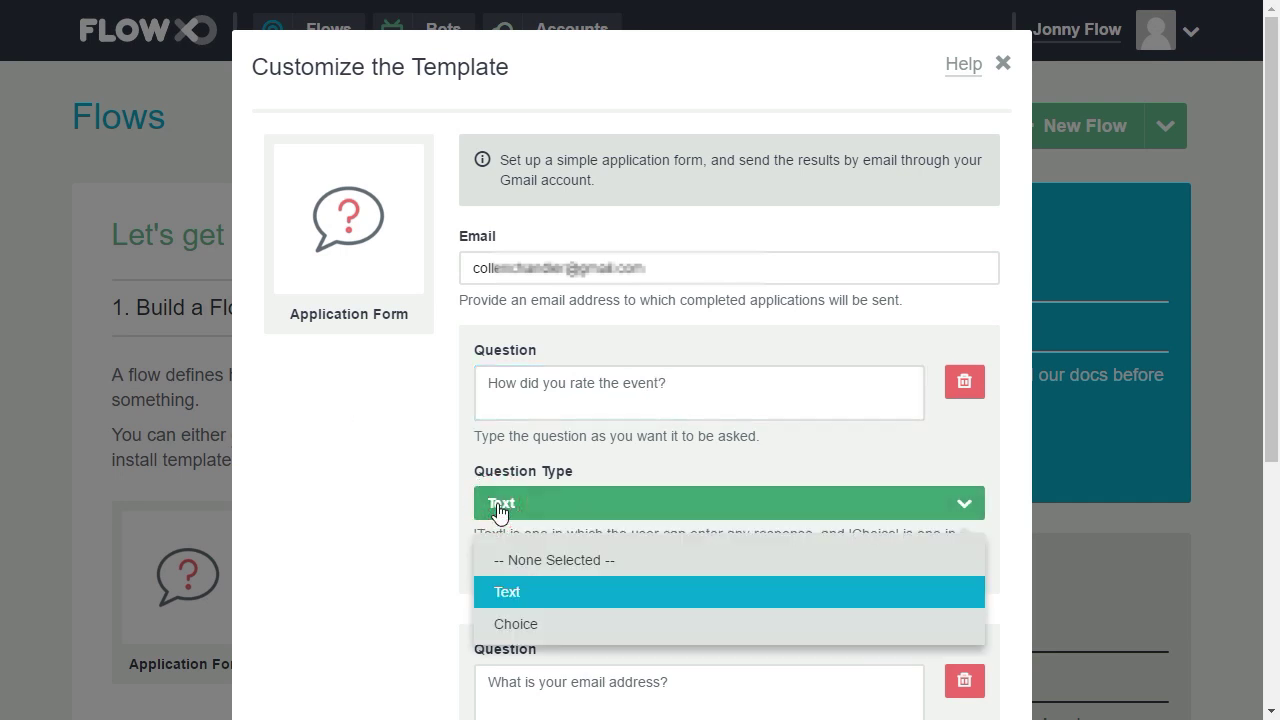
{"action": "left_click", "coordinate": [515, 624]}
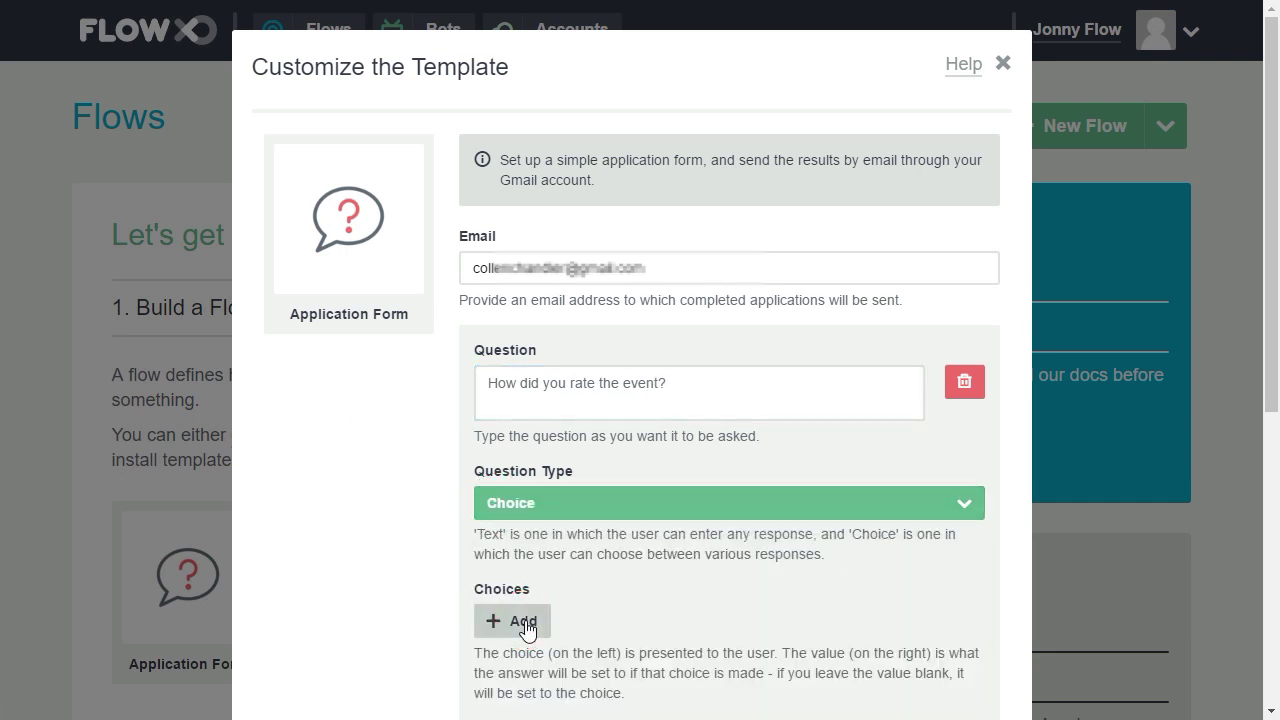
Add the answer choices "Excellent" and "Good" to the event rating question.
{"action": "left_click", "coordinate": [525, 624]}
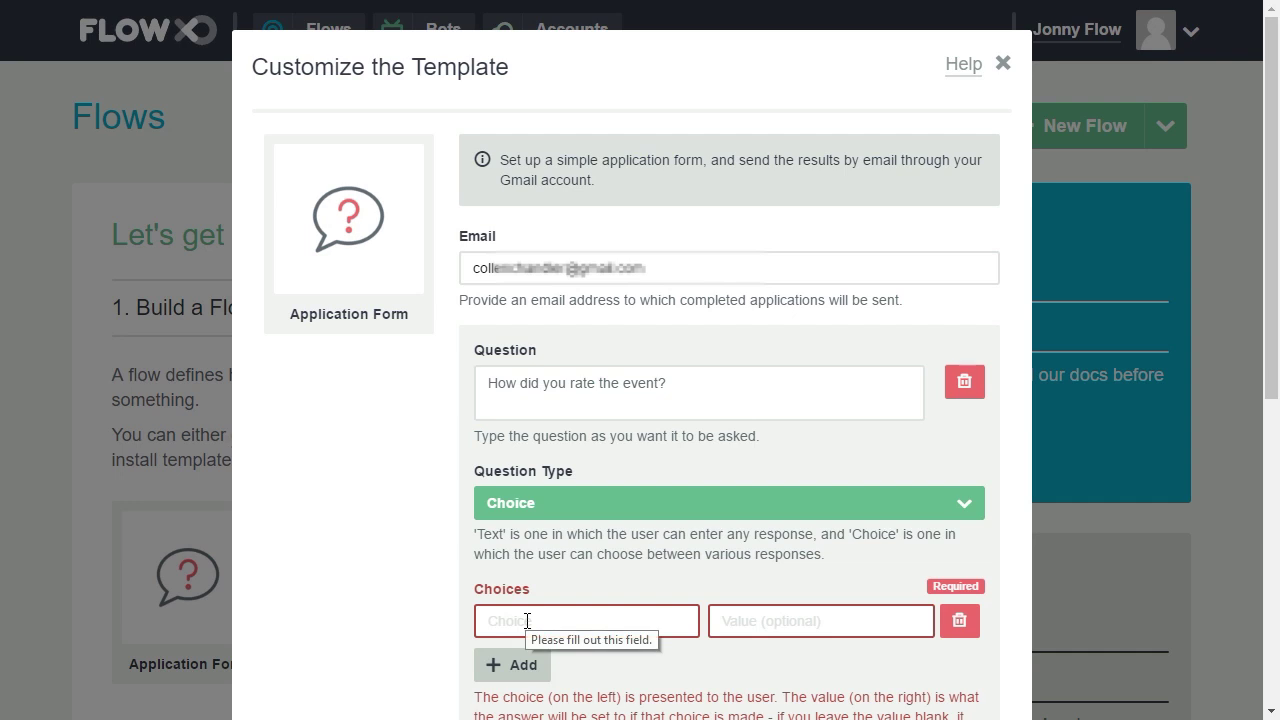
{"action": "left_click", "coordinate": [527, 621]}
{"action": "type", "text": "Excellent"}
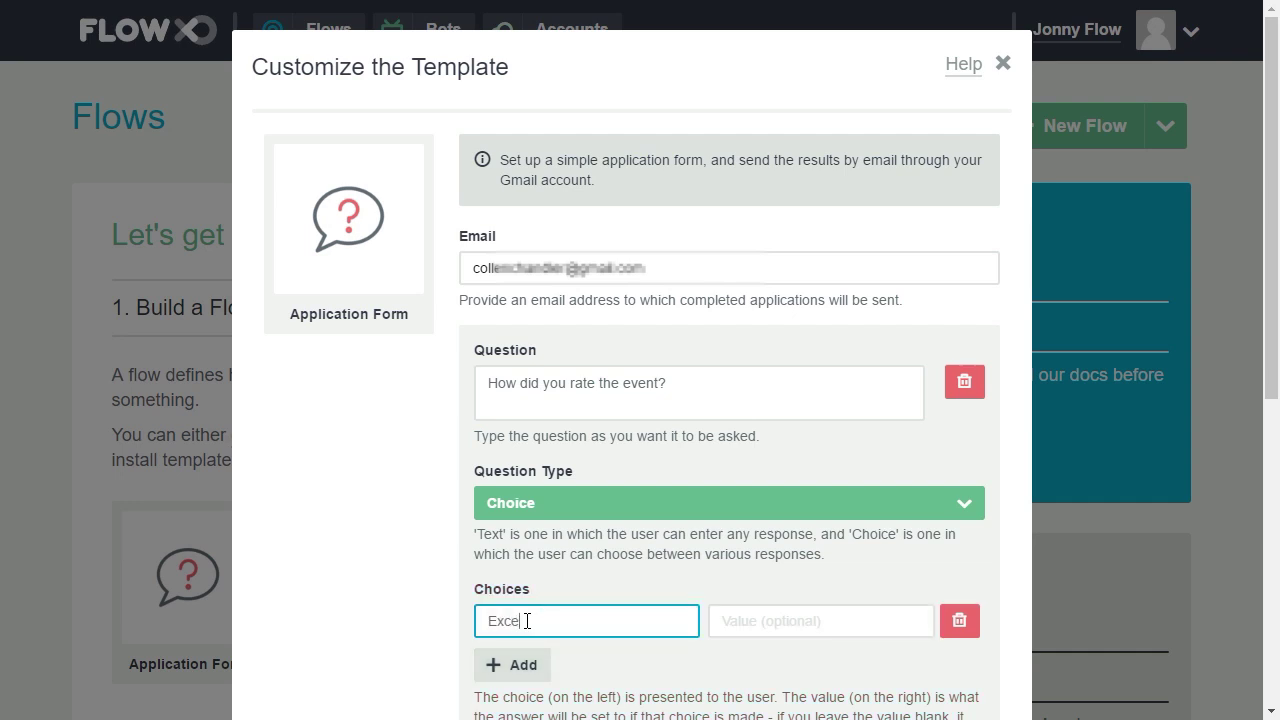
{"action": "left_click", "coordinate": [512, 665]}
{"action": "left_click", "coordinate": [503, 664]}
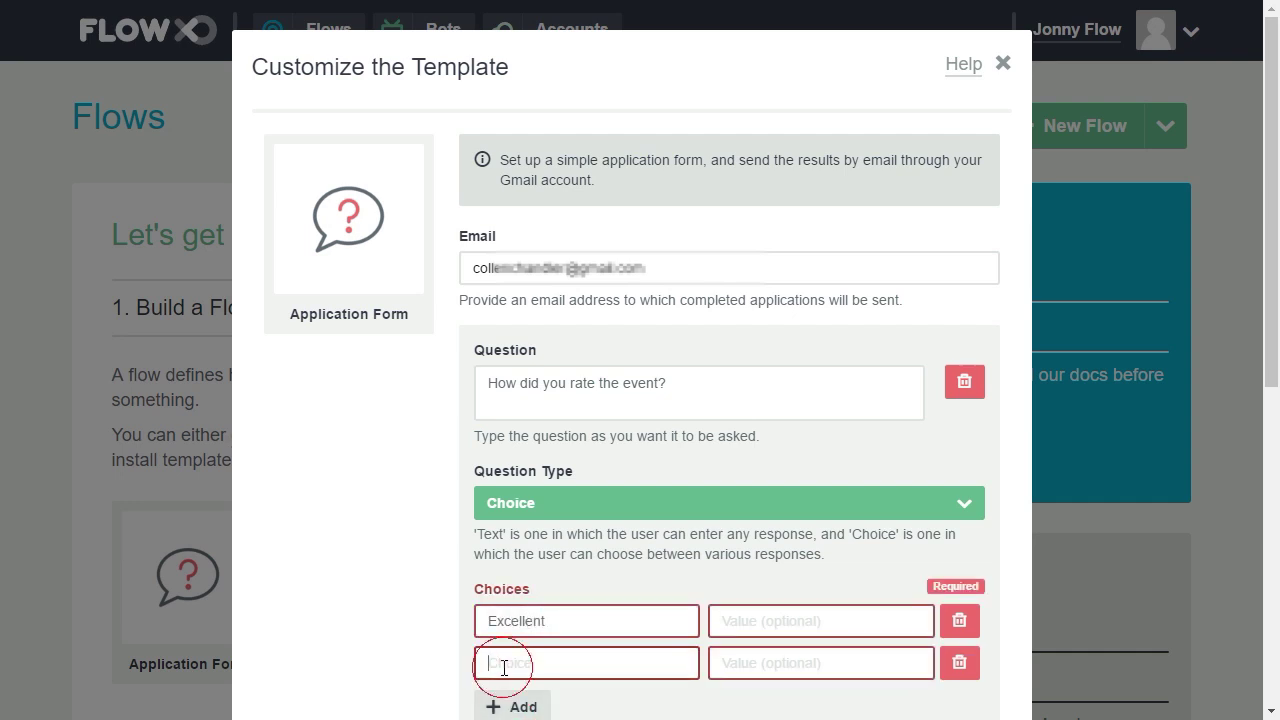
{"action": "type", "text": "Good"}
Add three more answer choices to the rating question: "OK", "Not Good" and "Really Bad".
{"action": "scroll", "coordinate": [504, 668], "scroll_direction": "down", "scroll_amount": 1}
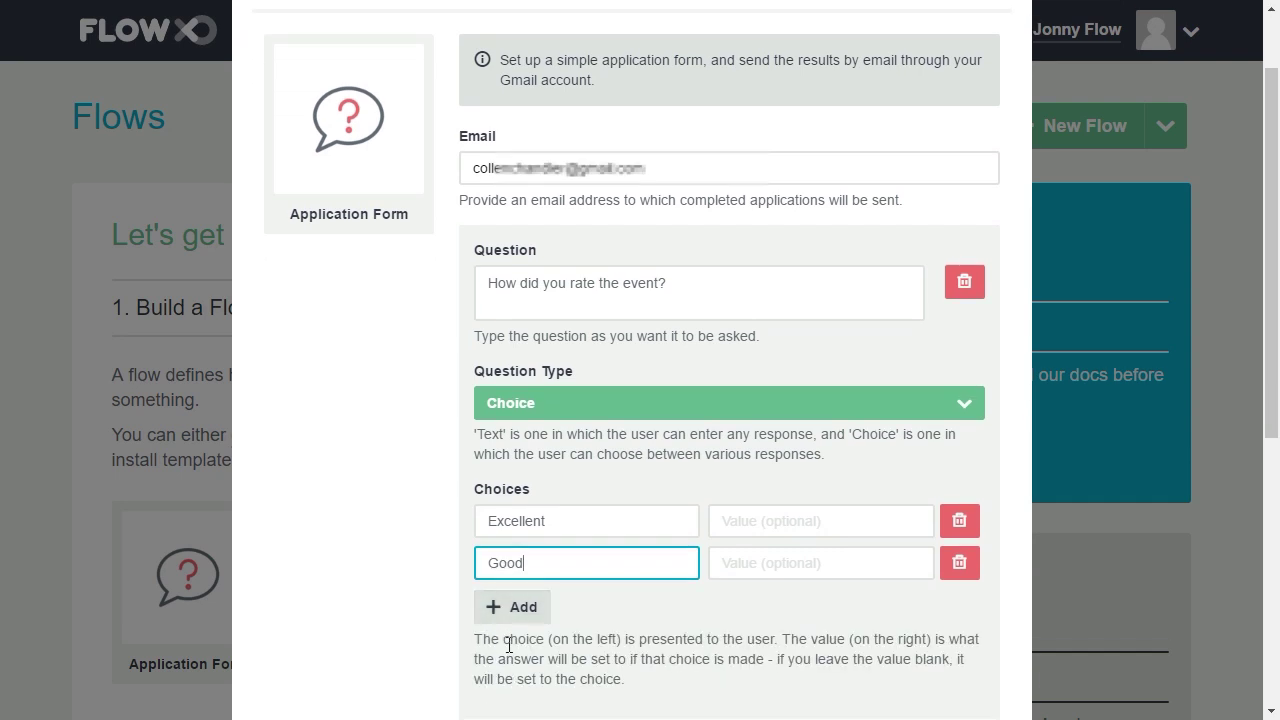
{"action": "left_click", "coordinate": [507, 605]}
{"action": "left_click", "coordinate": [511, 608]}
{"action": "type", "text": "OK"}
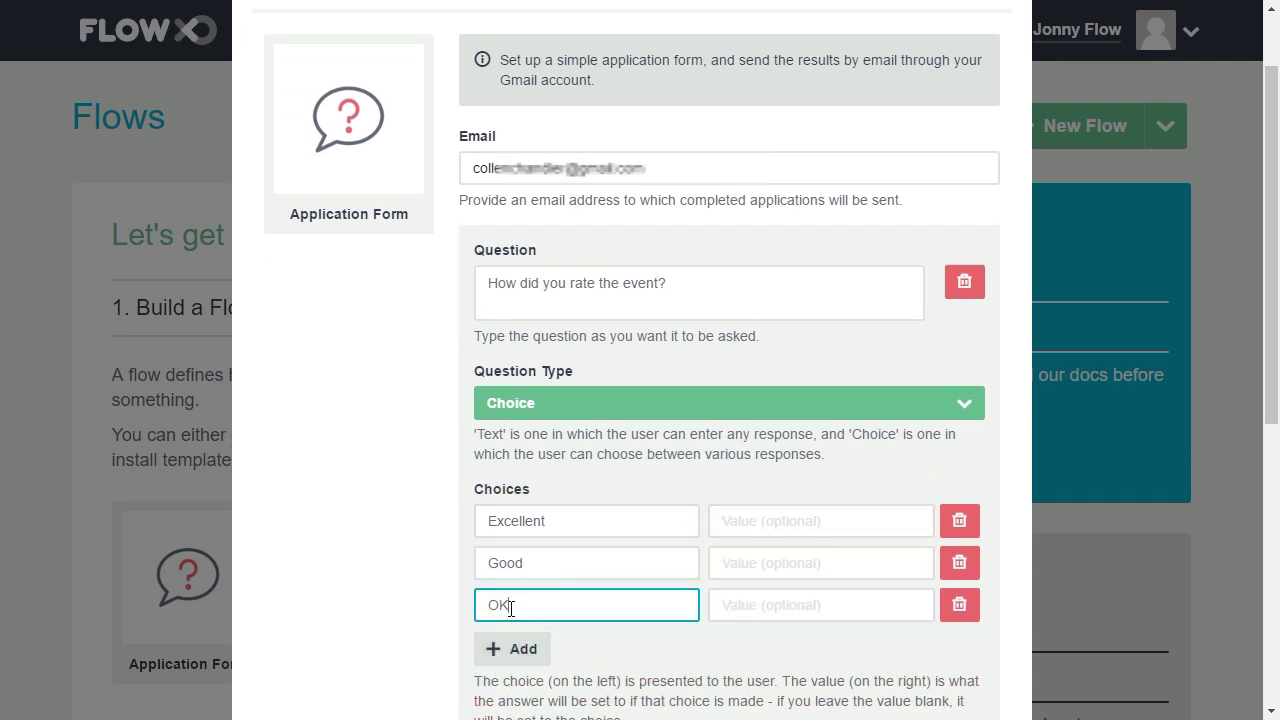
{"action": "left_click", "coordinate": [513, 648]}
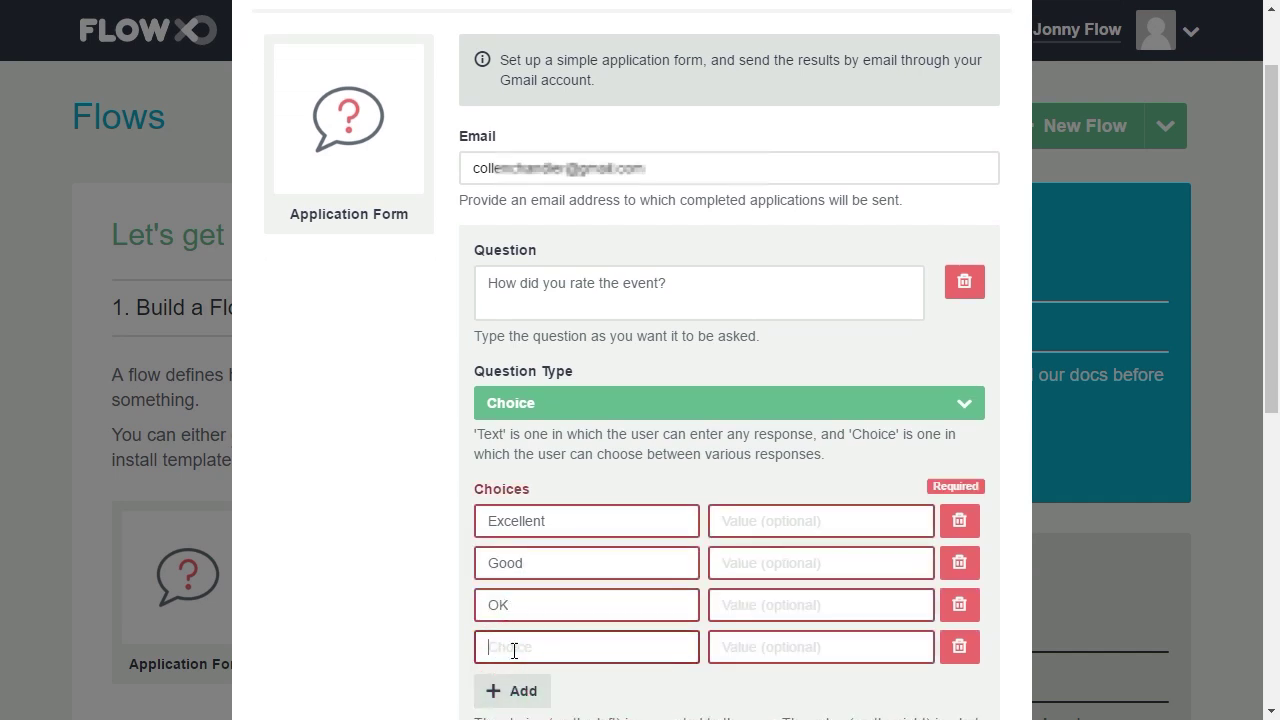
{"action": "left_click", "coordinate": [514, 648]}
{"action": "type", "text": "Not Good"}
{"action": "left_click", "coordinate": [510, 692]}
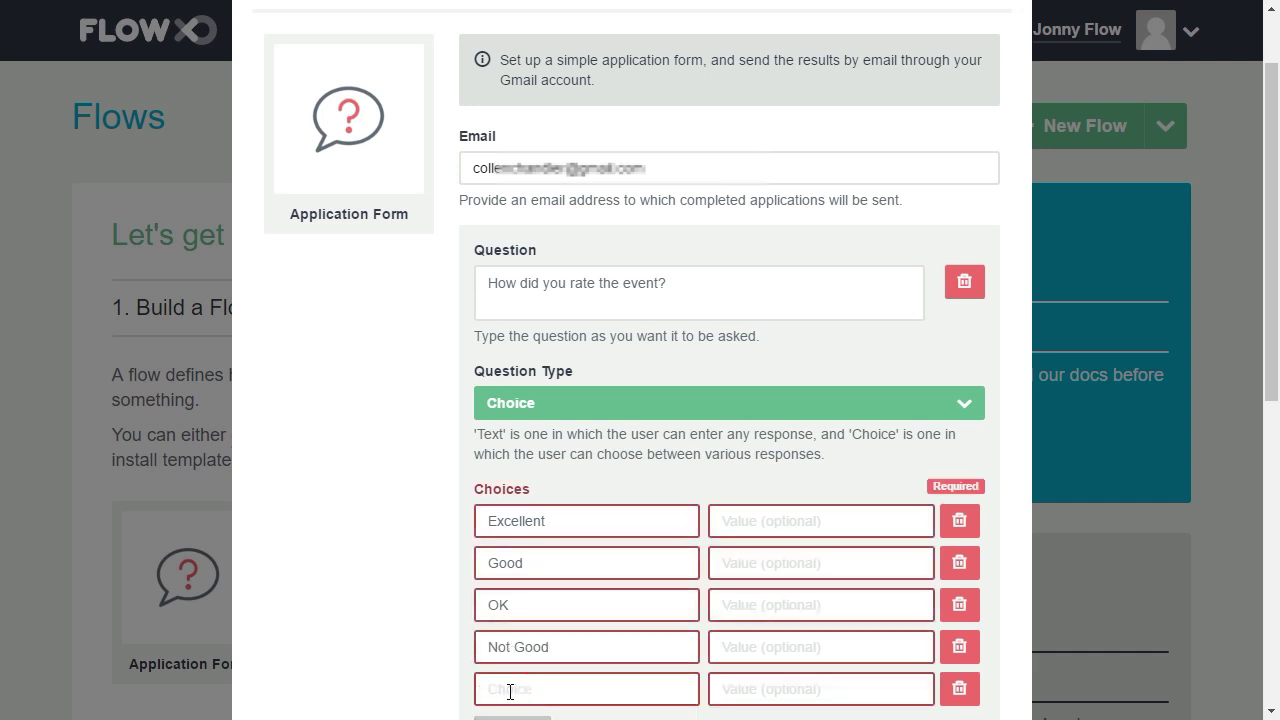
{"action": "left_click", "coordinate": [510, 692]}
{"action": "type", "text": "Really Bad"}
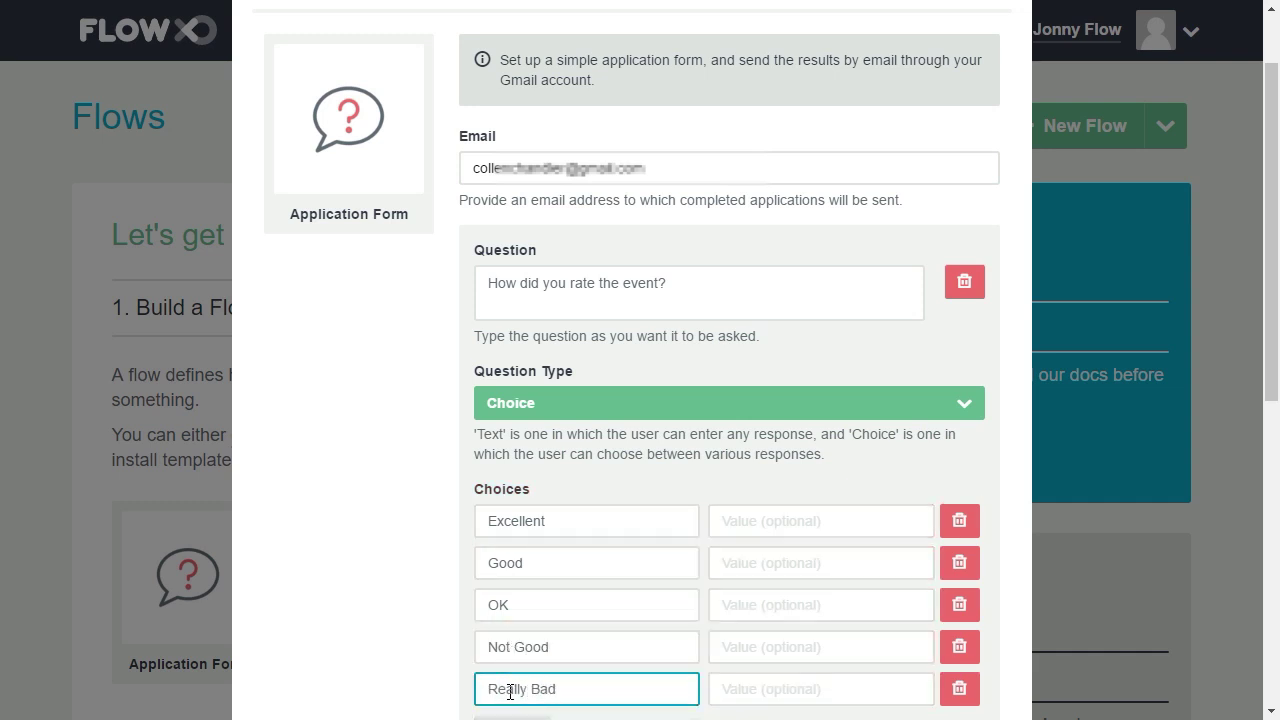
Replace the second question with "Would you mind sharing some comments about the event?" and save the customized template, completing the flow creation.
{"action": "scroll", "coordinate": [510, 692], "scroll_direction": "down", "scroll_amount": 2}
{"action": "scroll", "coordinate": [449, 626], "scroll_direction": "down", "scroll_amount": 2}
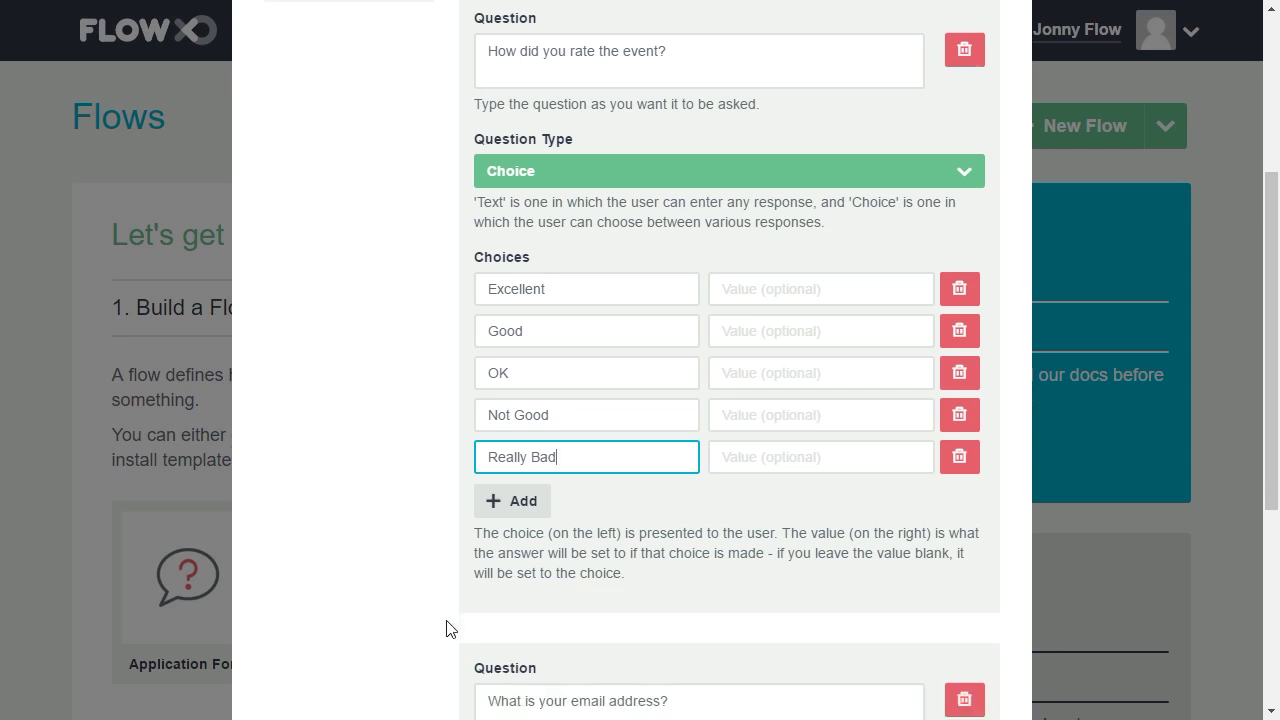
{"action": "left_click_drag", "start_coordinate": [701, 538], "coordinate": [363, 543]}
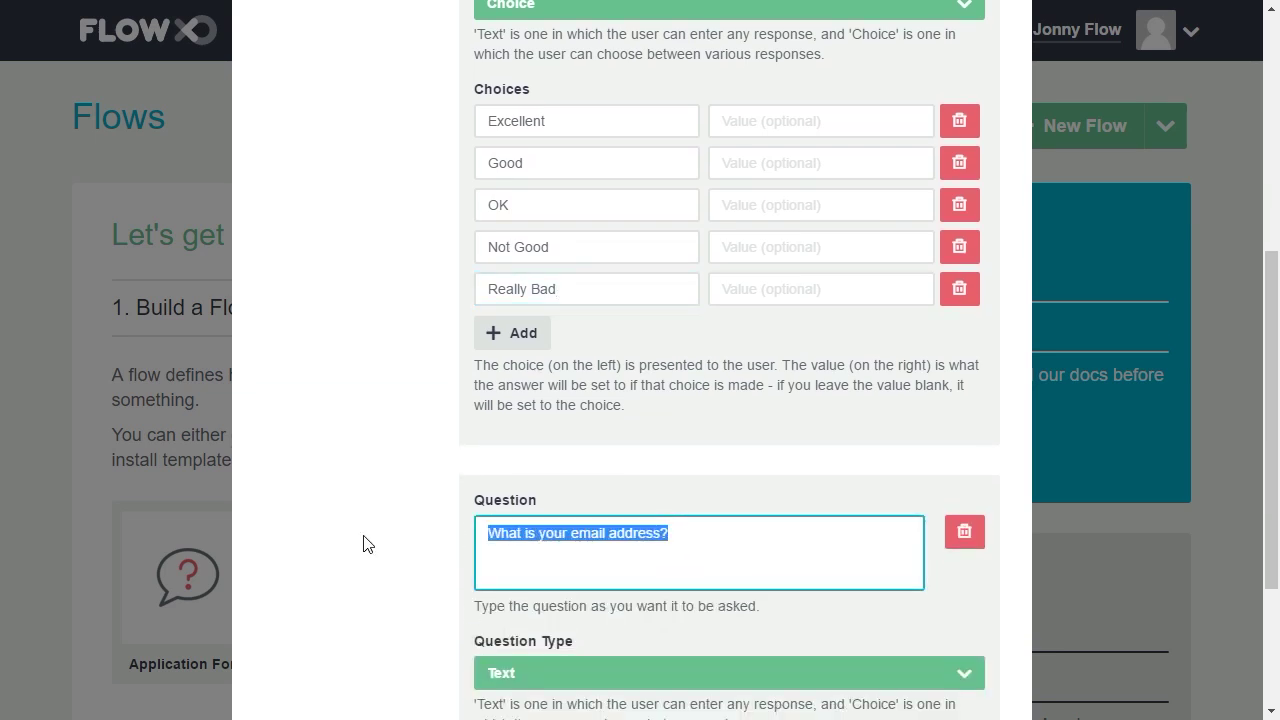
{"action": "type", "text": "Would you mind shari"}
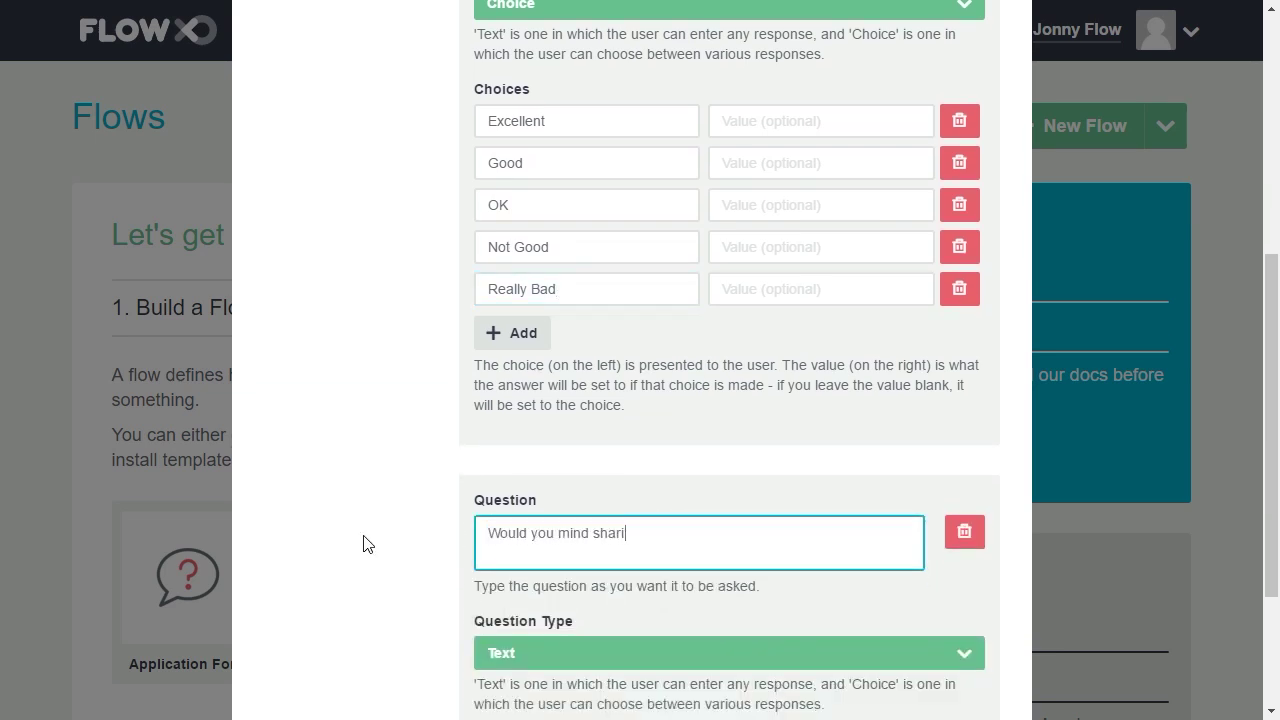
{"action": "type", "text": "ng some comments about the event?"}
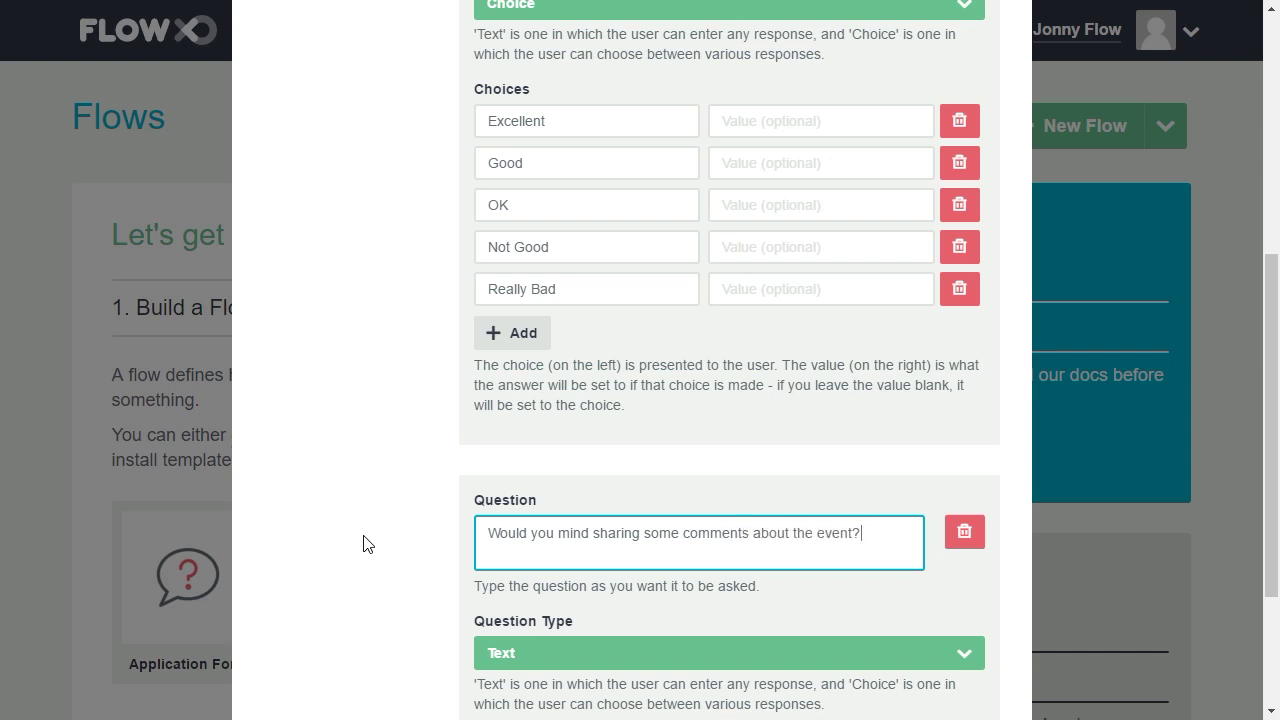
{"action": "scroll", "coordinate": [363, 543], "scroll_direction": "down", "scroll_amount": 3}
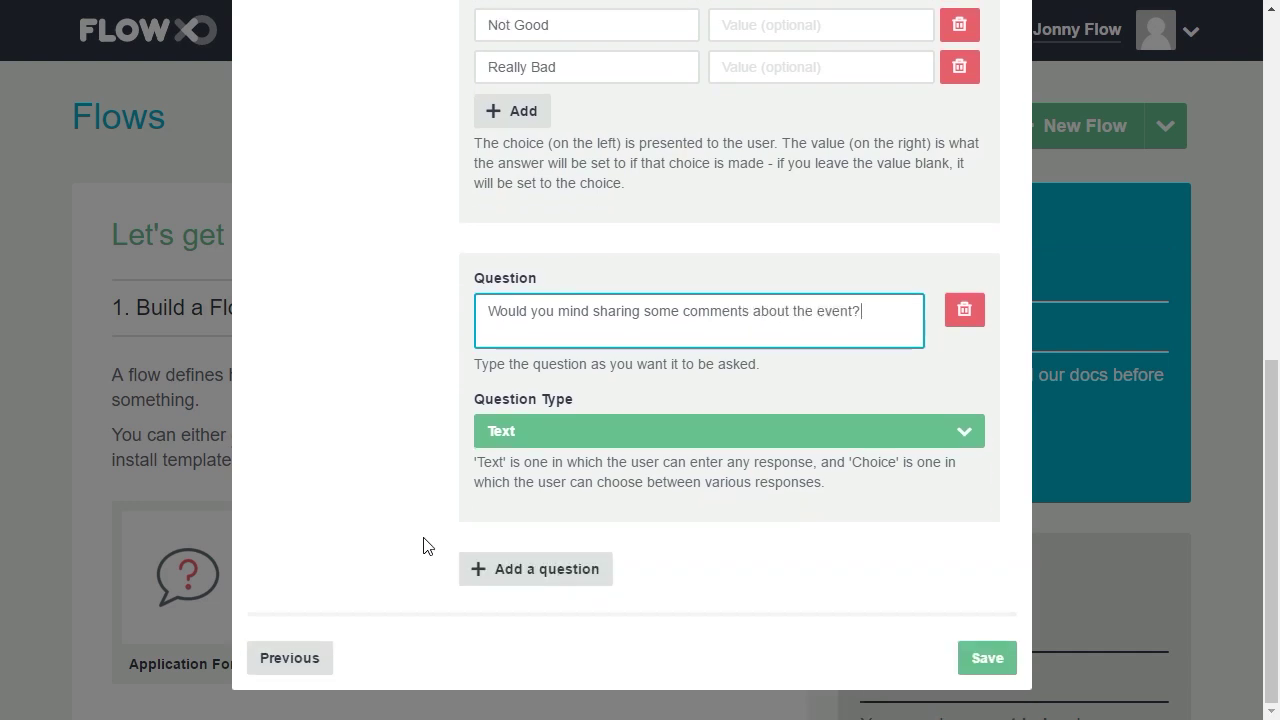
{"action": "left_click", "coordinate": [1006, 662]}
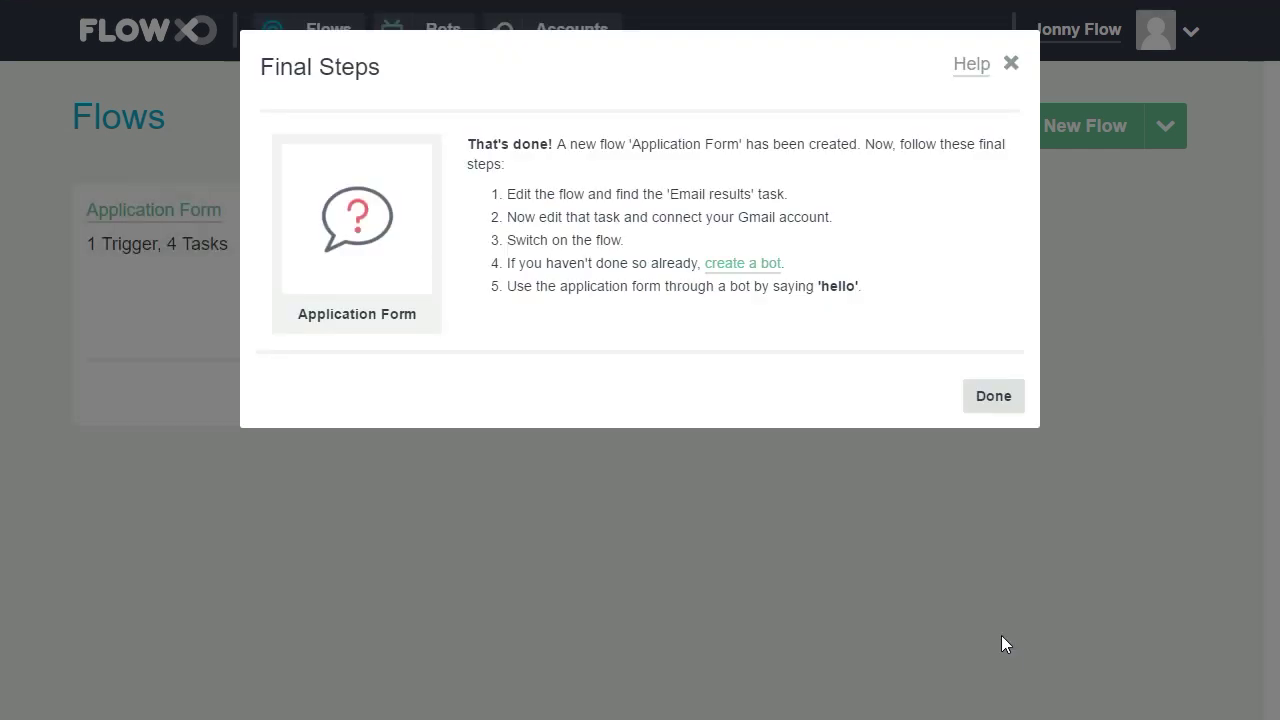
{"action": "left_click", "coordinate": [1005, 396]}
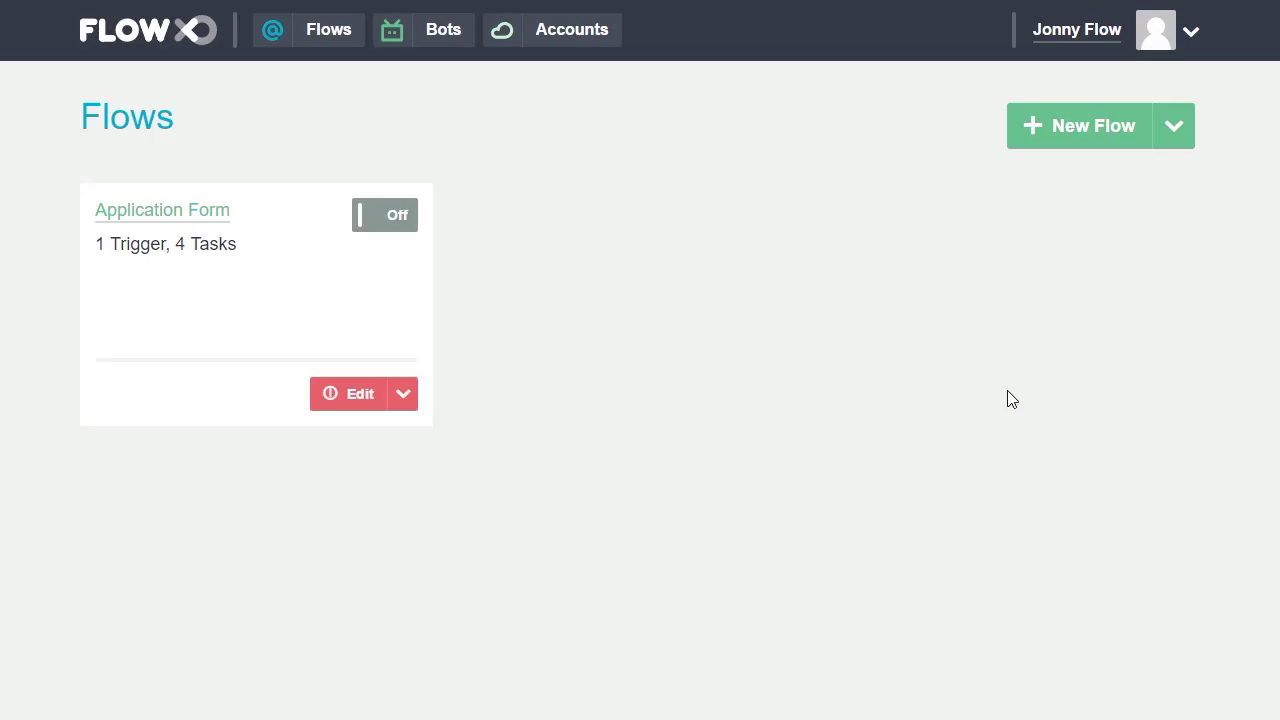
Edit the Application Form flow's Email results task and authorize a Gmail account for it under the name Gmail.
{"action": "left_click", "coordinate": [356, 393]}
{"action": "scroll", "coordinate": [358, 410], "scroll_direction": "down", "scroll_amount": 2}
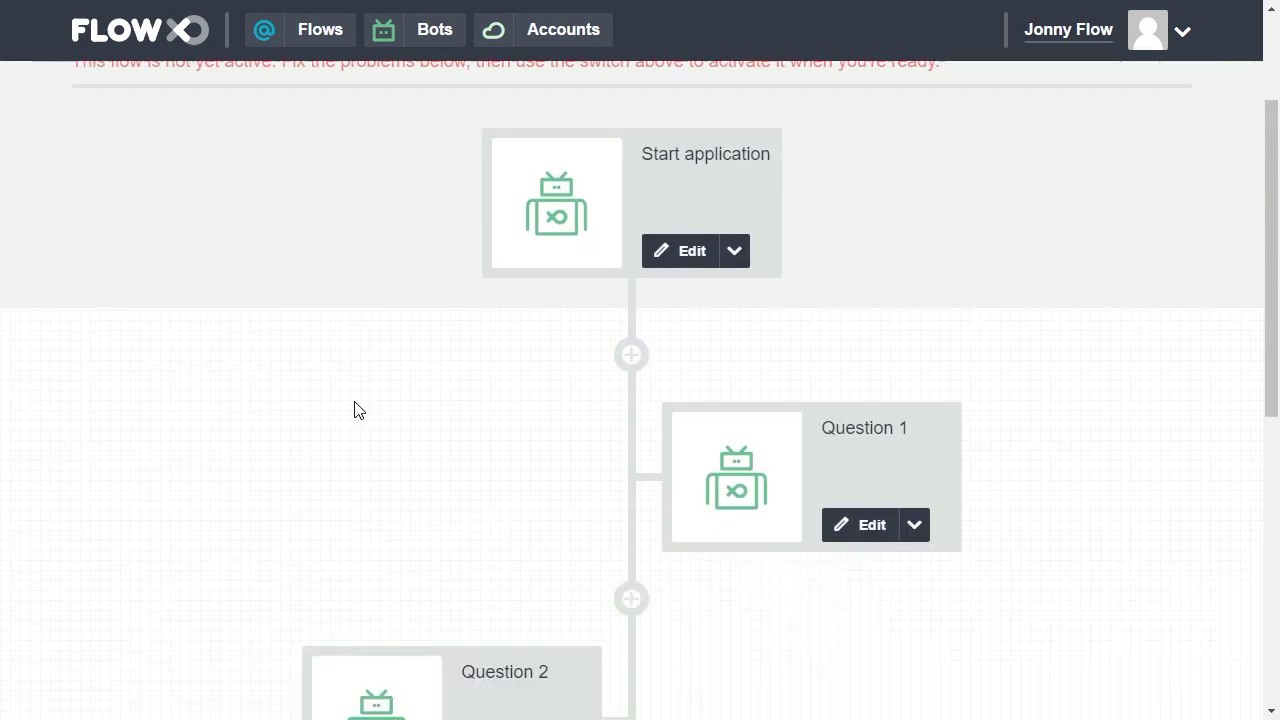
{"action": "scroll", "coordinate": [358, 410], "scroll_direction": "down", "scroll_amount": 6}
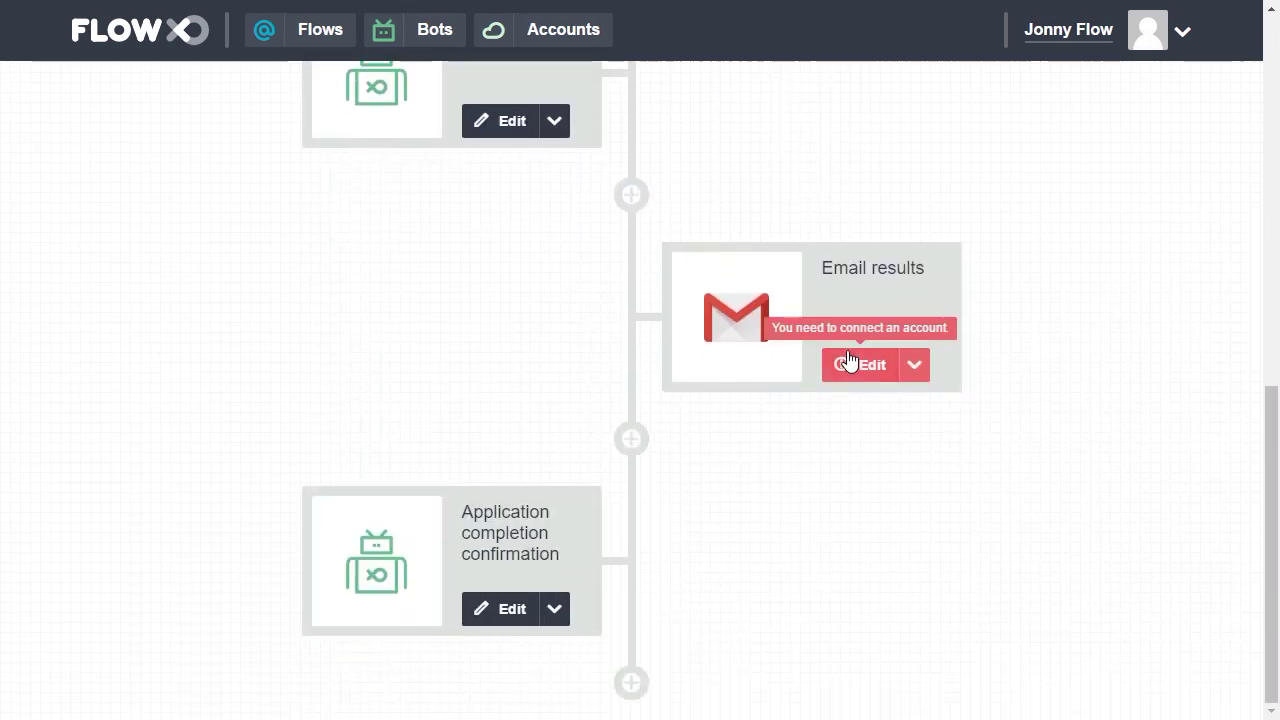
{"action": "left_click", "coordinate": [862, 365]}
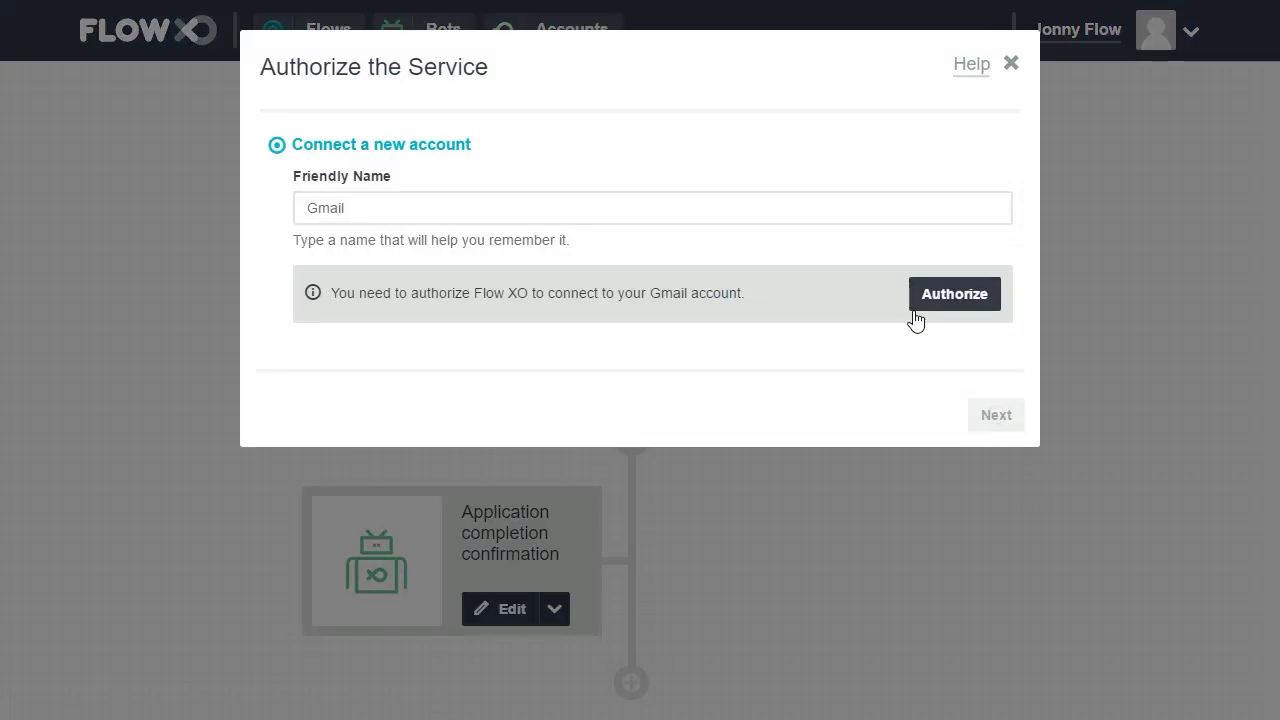
{"action": "left_click", "coordinate": [925, 300]}
{"action": "left_click", "coordinate": [990, 400]}
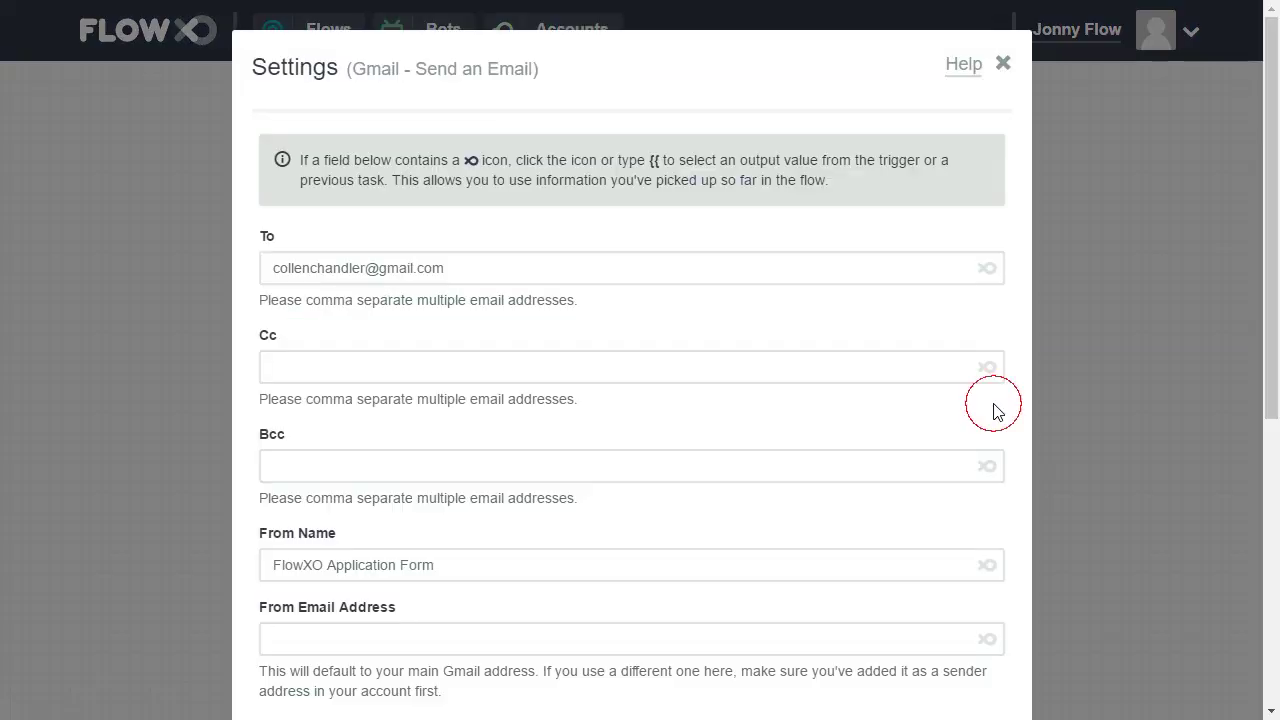
Accept the Email results task's prefilled email settings and finish the task without adding a filter.
{"action": "scroll", "coordinate": [995, 410], "scroll_direction": "down", "scroll_amount": 5}
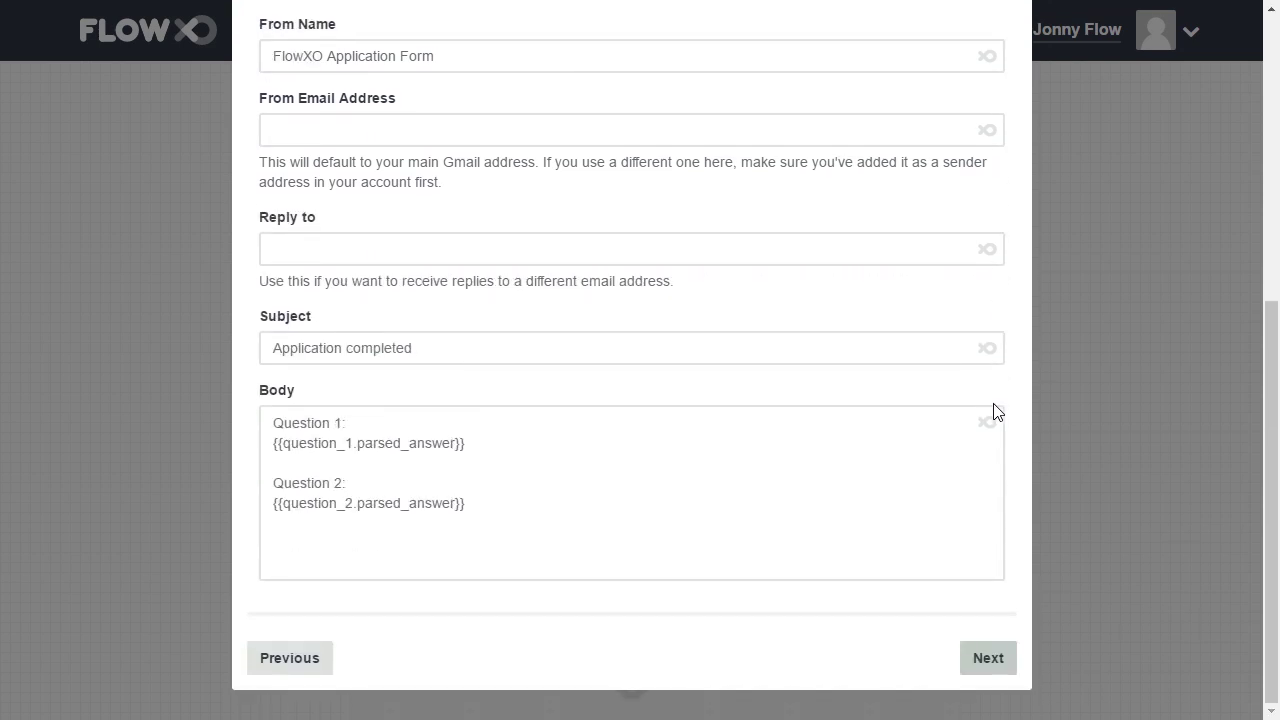
{"action": "left_click", "coordinate": [990, 658]}
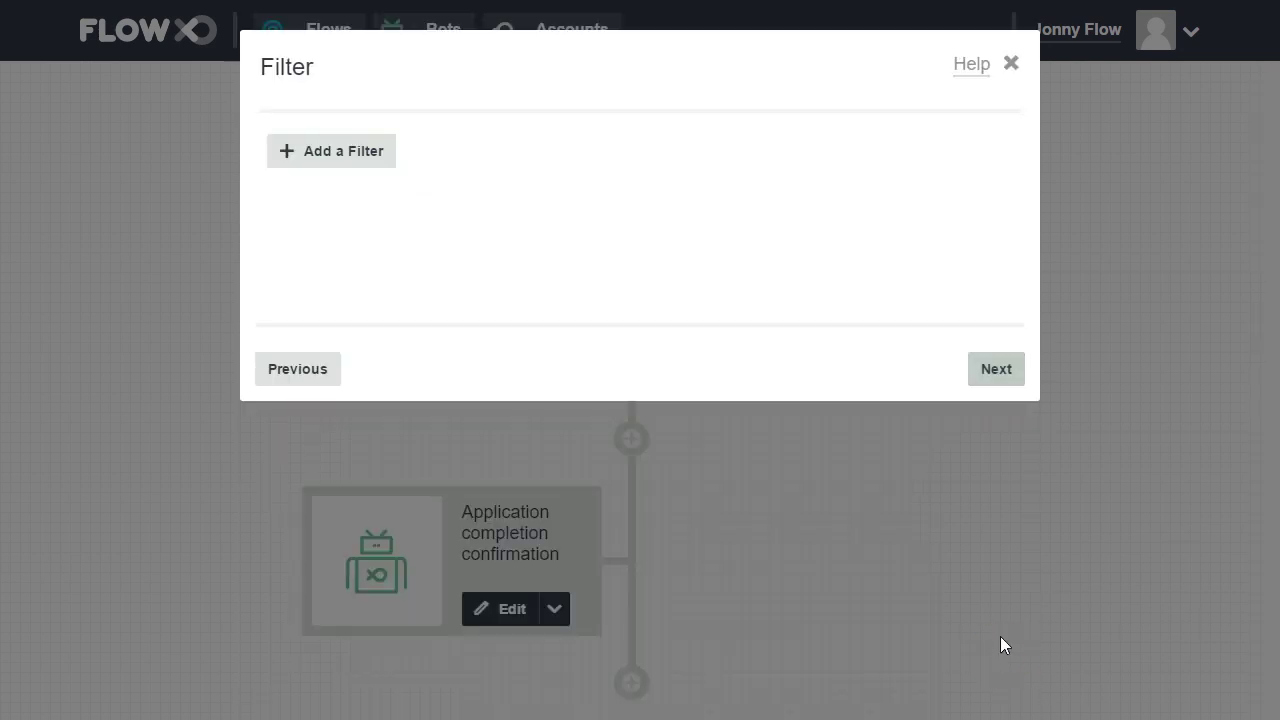
{"action": "left_click", "coordinate": [990, 380]}
{"action": "left_click", "coordinate": [990, 380]}
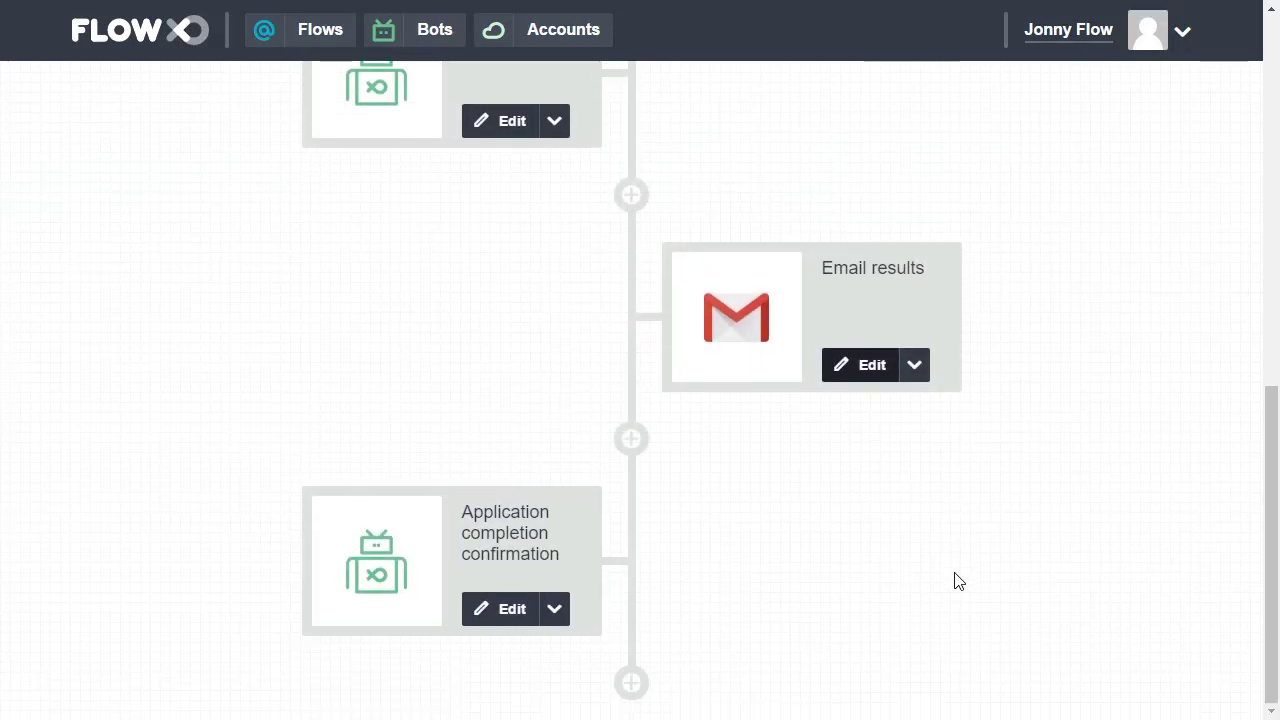
Activate the Application Form flow.
{"action": "scroll", "coordinate": [955, 580], "scroll_direction": "up", "scroll_amount": 9}
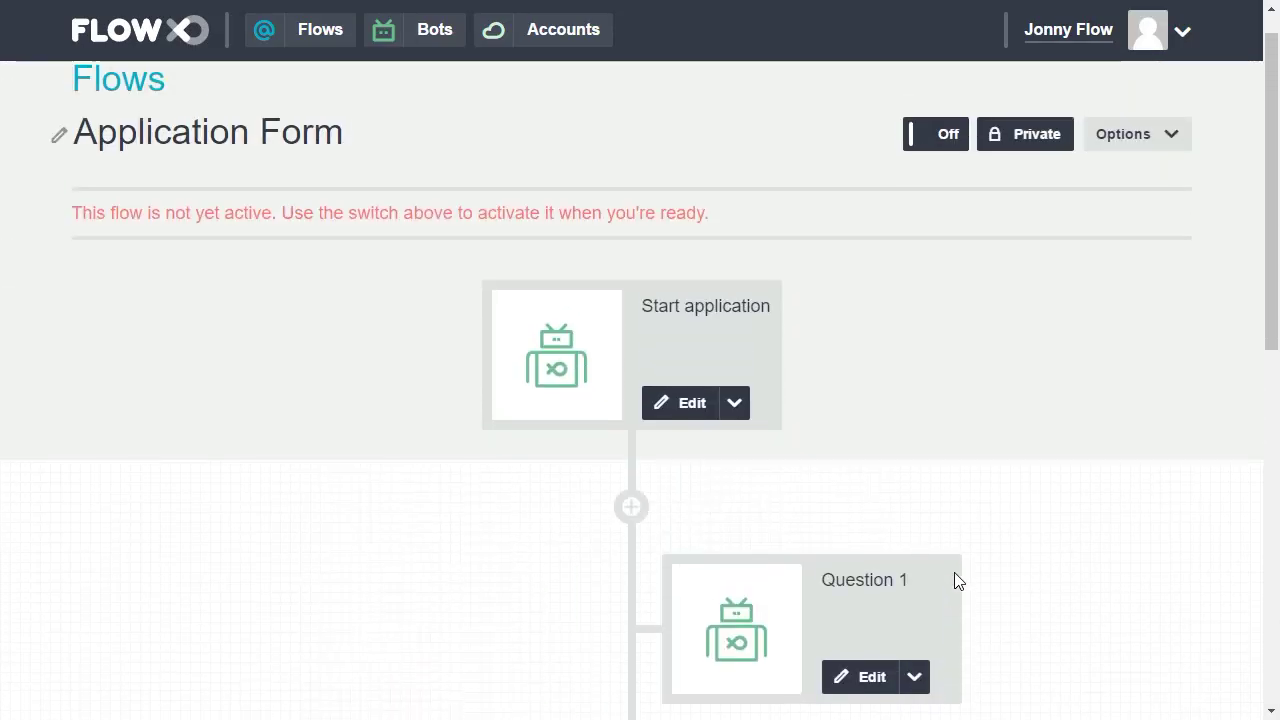
{"action": "left_click", "coordinate": [926, 136]}
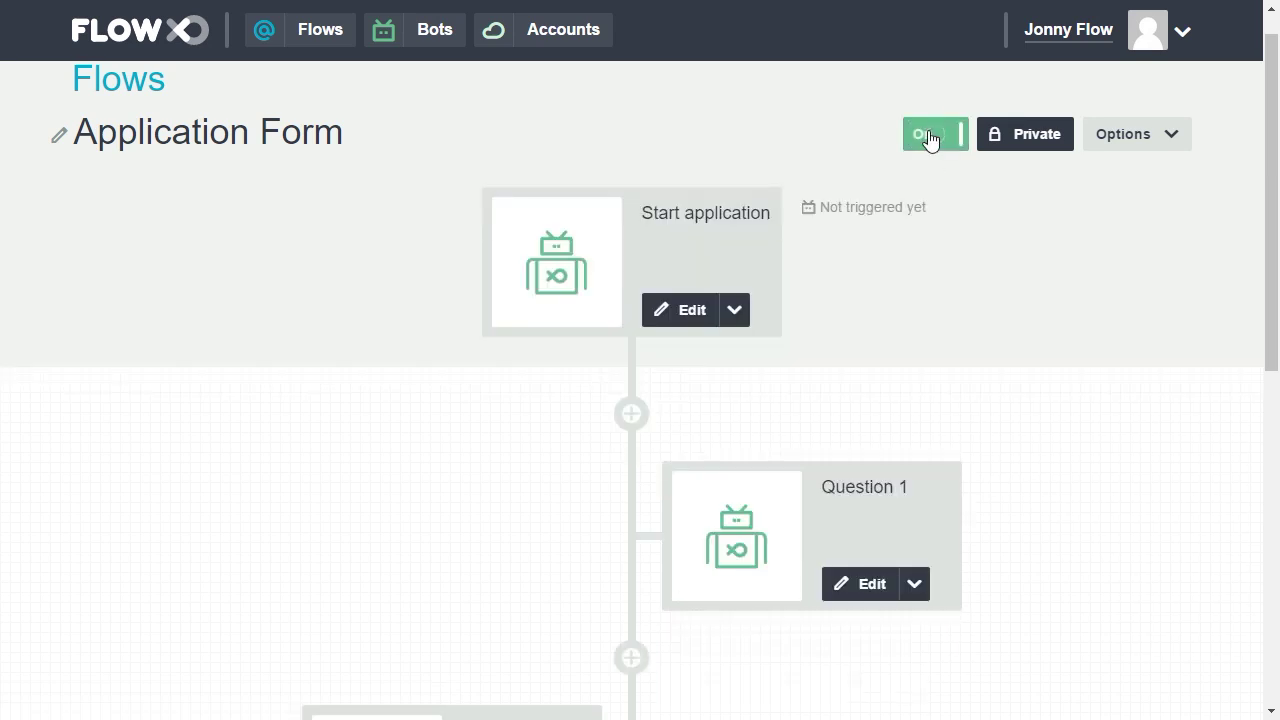
Set the Tutorial Bot's welcome text to "Please press Apply Now to answer two short questions about our event." and complete the bot update.
{"action": "left_click", "coordinate": [430, 46]}
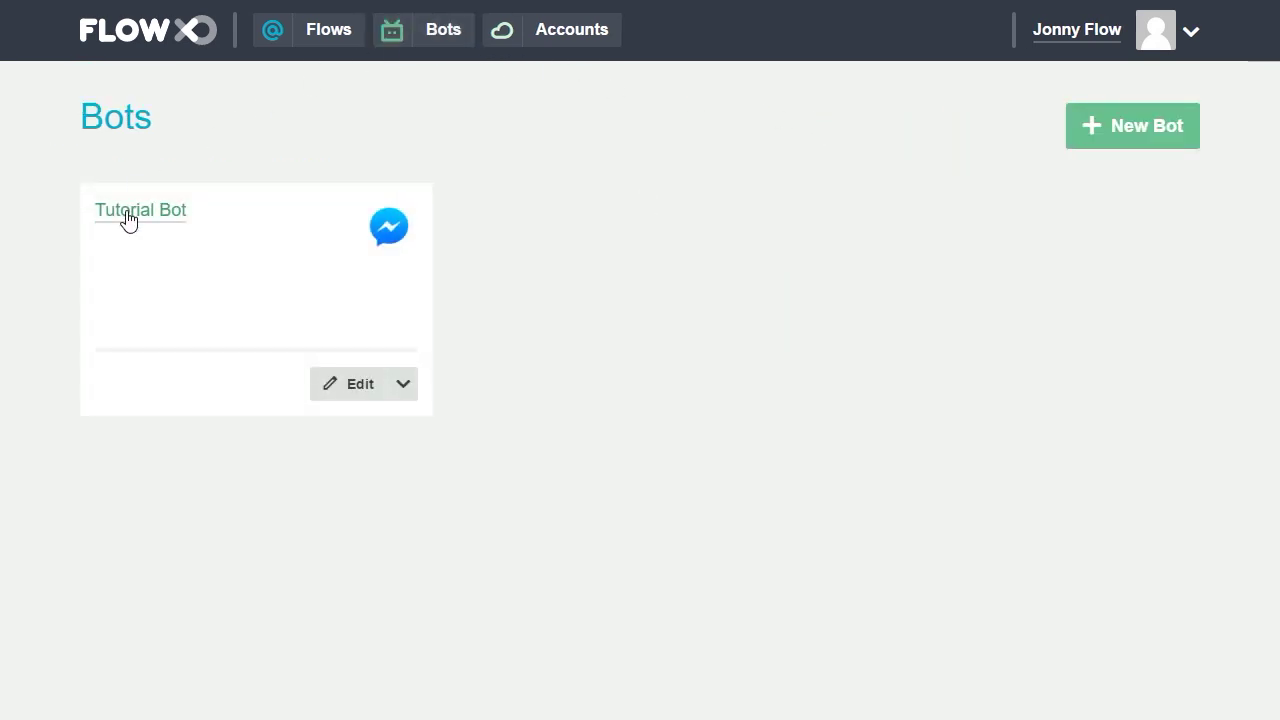
{"action": "left_click", "coordinate": [128, 216]}
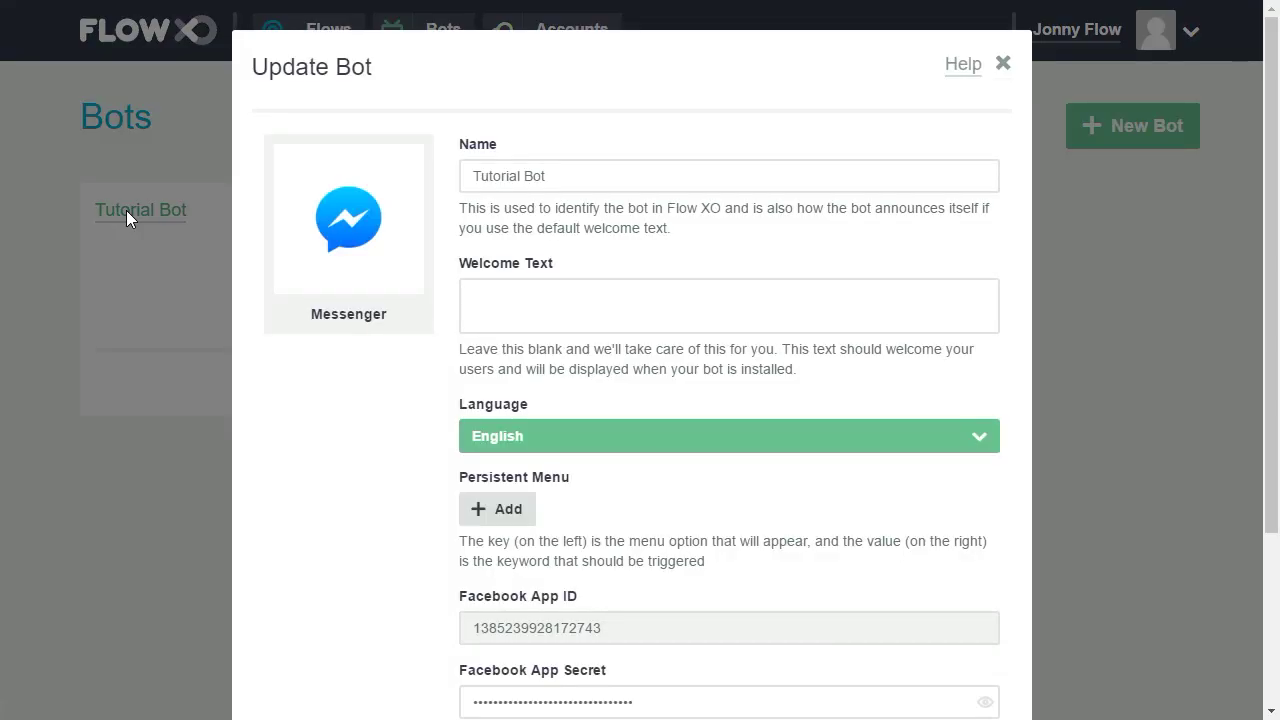
{"action": "left_click", "coordinate": [527, 289]}
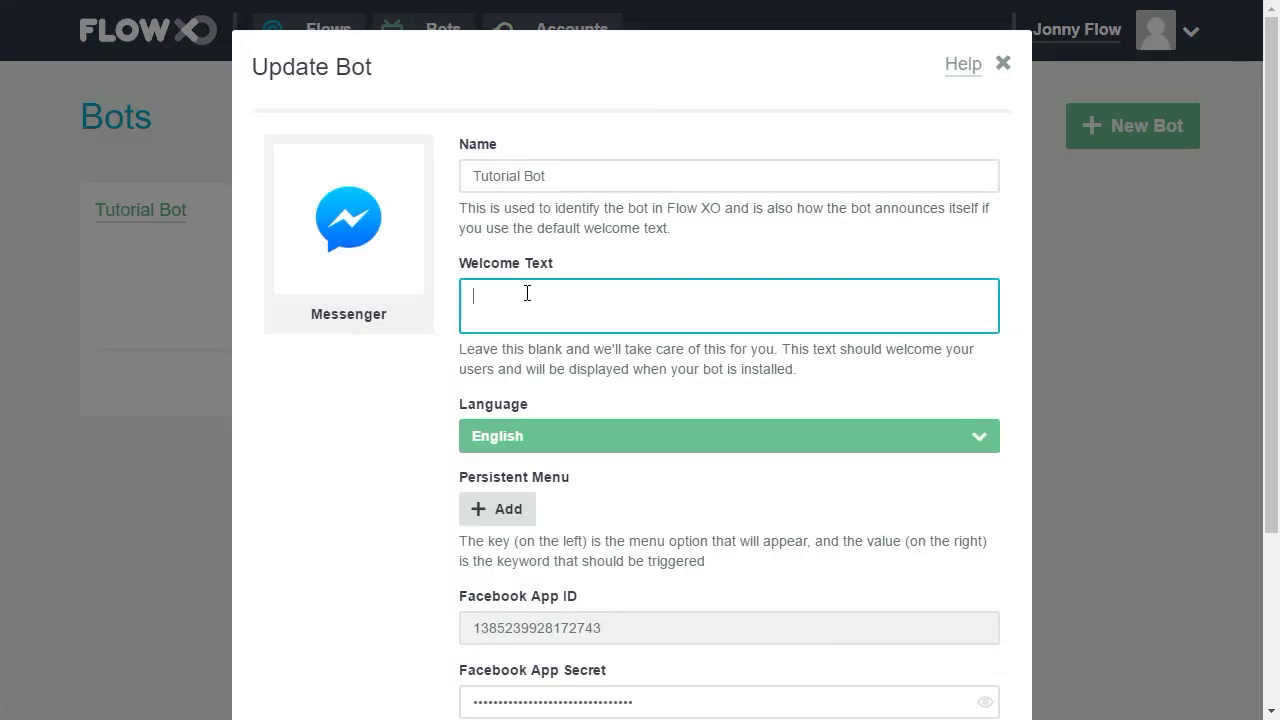
{"action": "type", "text": "Please press Apply Now to answer two short questions about our event."}
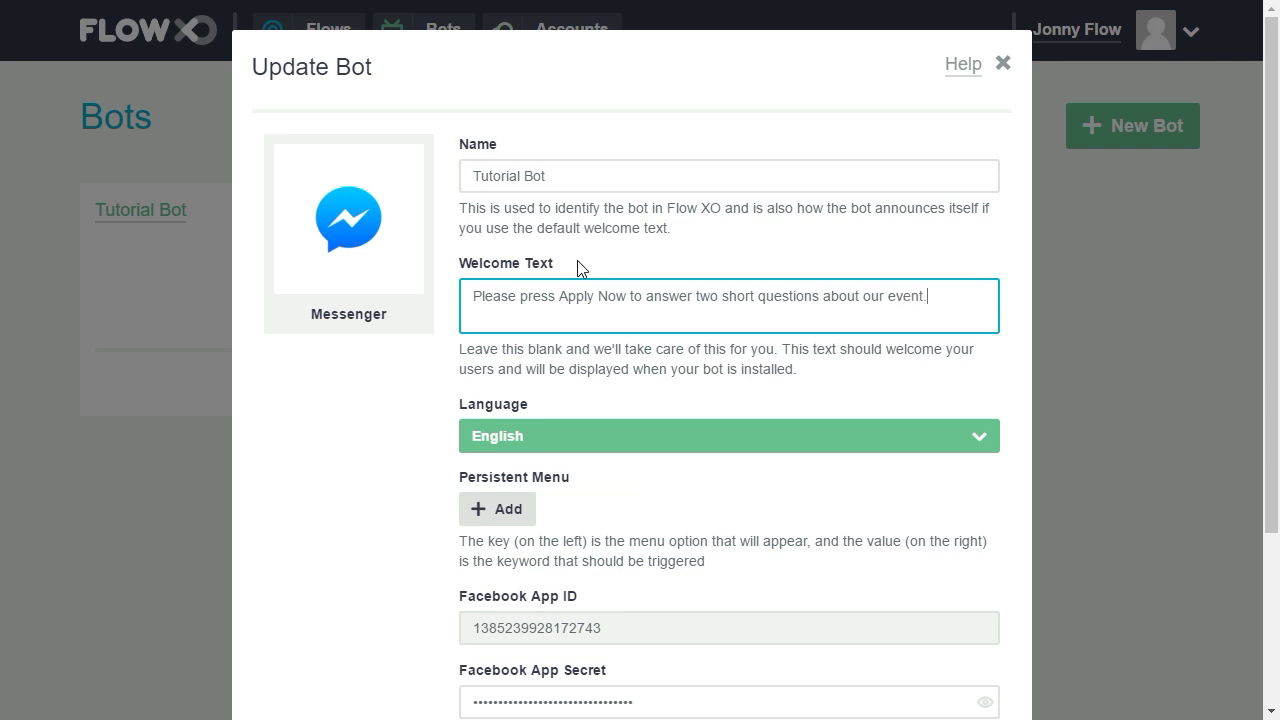
{"action": "scroll", "coordinate": [360, 649], "scroll_direction": "down", "scroll_amount": 3}
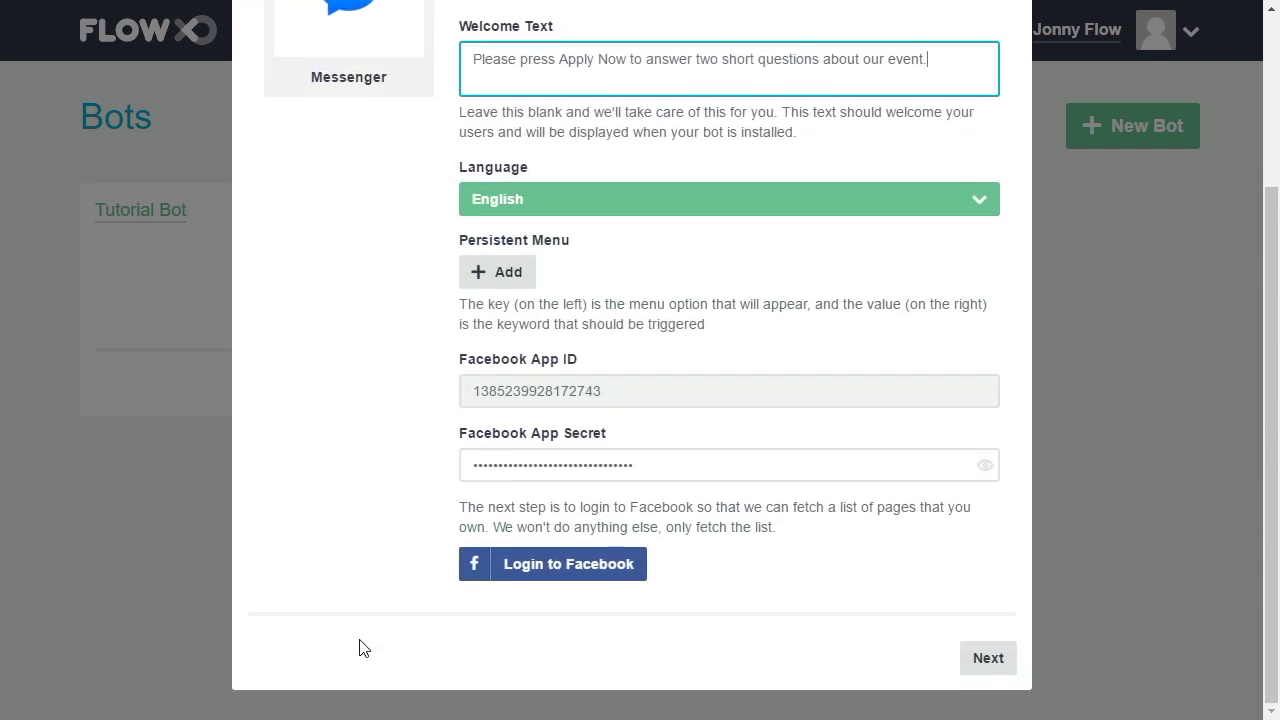
{"action": "left_click", "coordinate": [996, 655]}
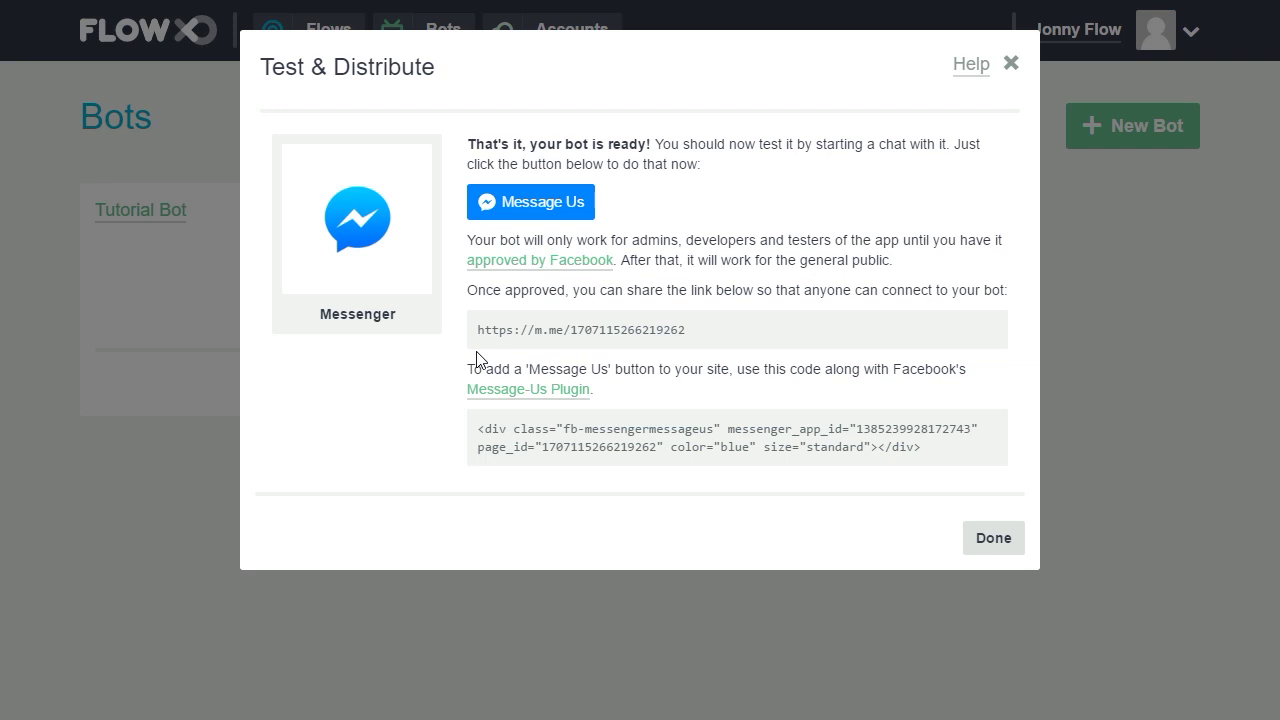
Start a test chat with the bot in Messenger, choosing Apply Now and rating the event "Excellent".
{"action": "left_click", "coordinate": [498, 212]}
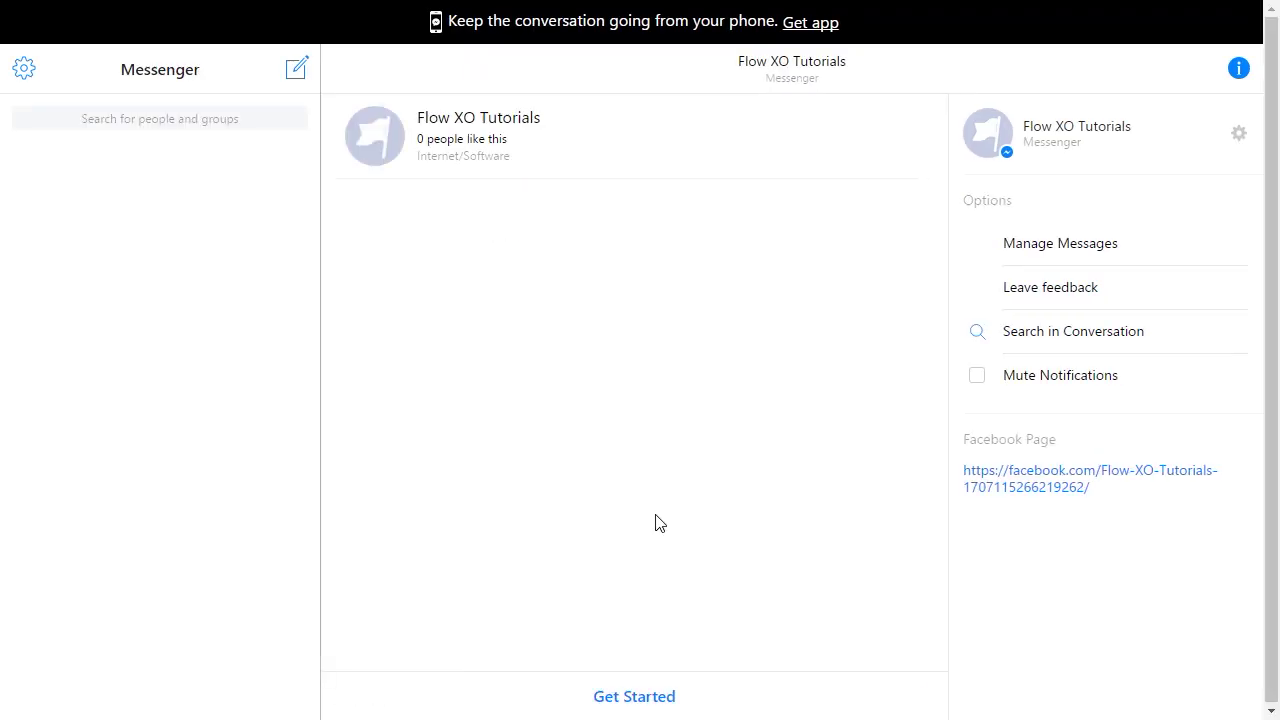
{"action": "left_click", "coordinate": [632, 700]}
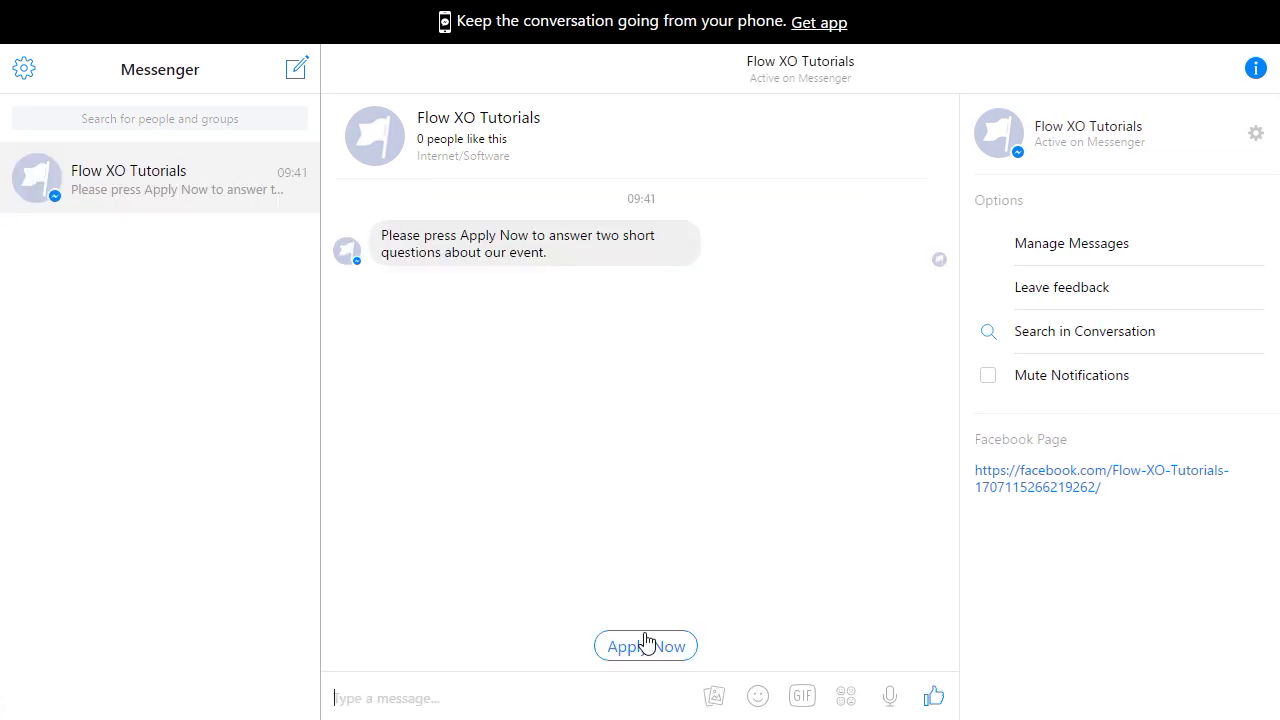
{"action": "left_click", "coordinate": [644, 652]}
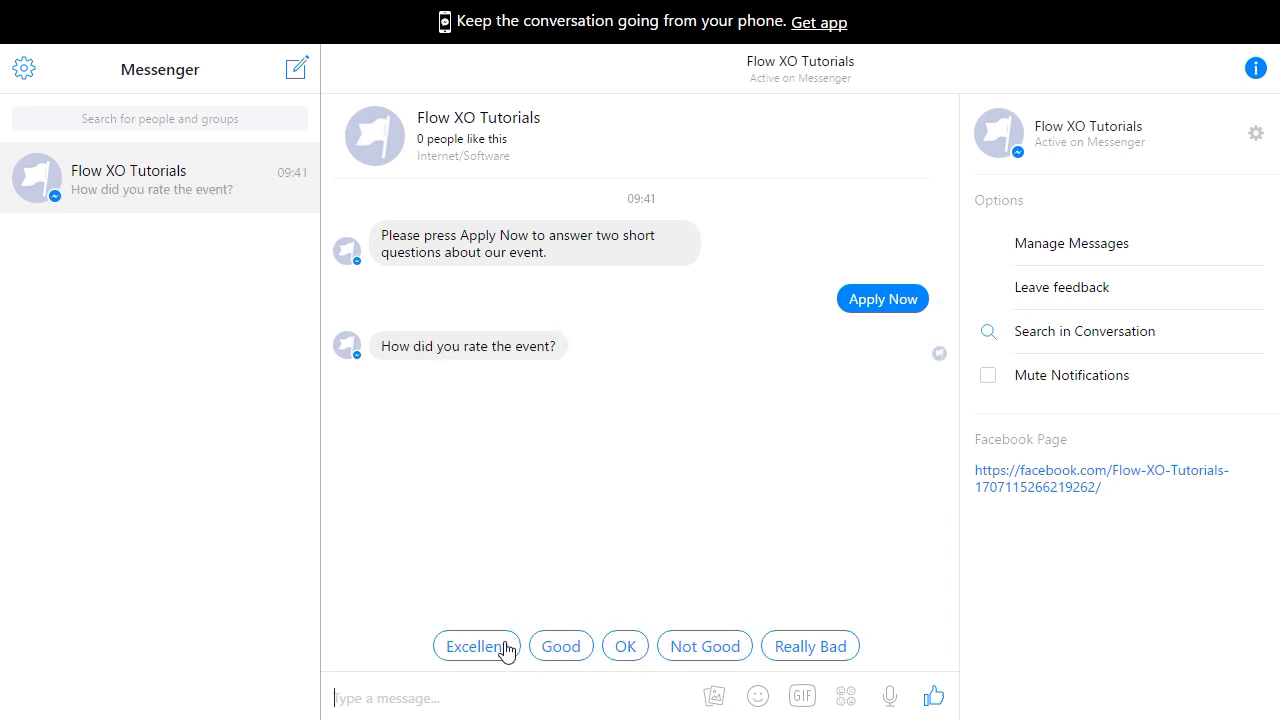
{"action": "left_click", "coordinate": [499, 652]}
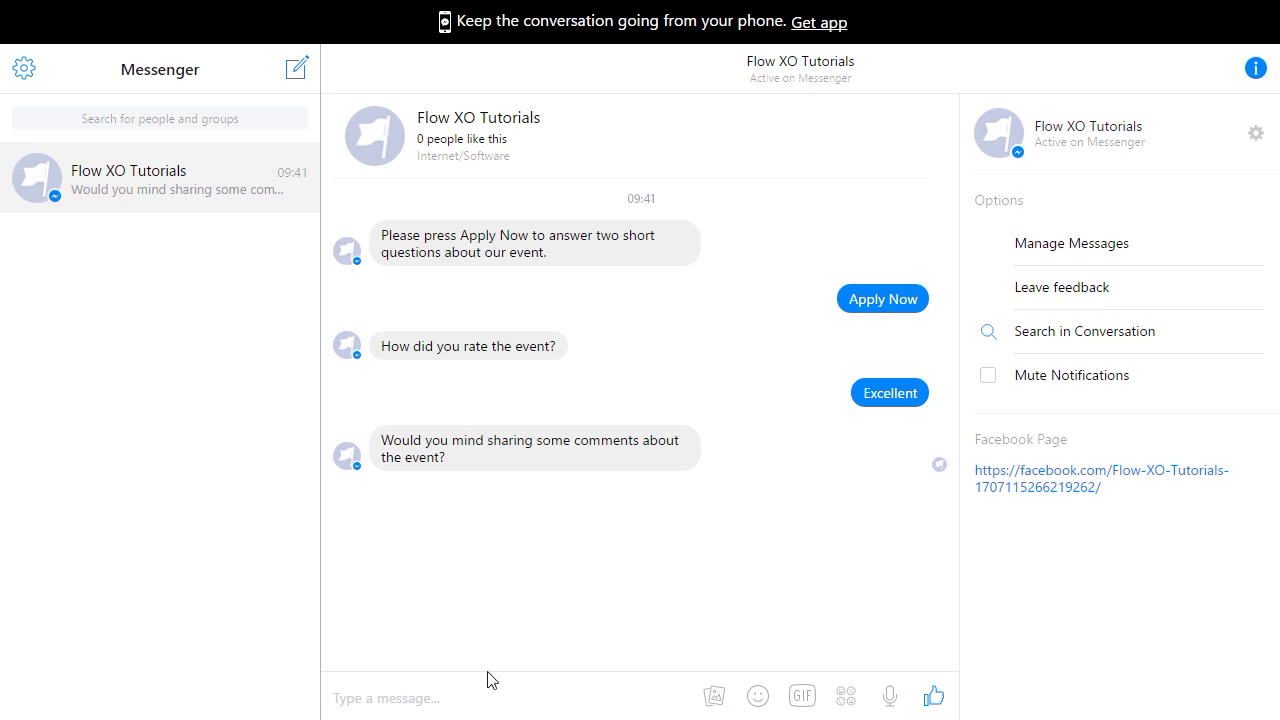
Answer the comments question with "I found it very interesting and the speakers were really good." and open the "Application completed" email in Gmail.
{"action": "left_click", "coordinate": [482, 690]}
{"action": "type", "text": "I found it very interesting a"}
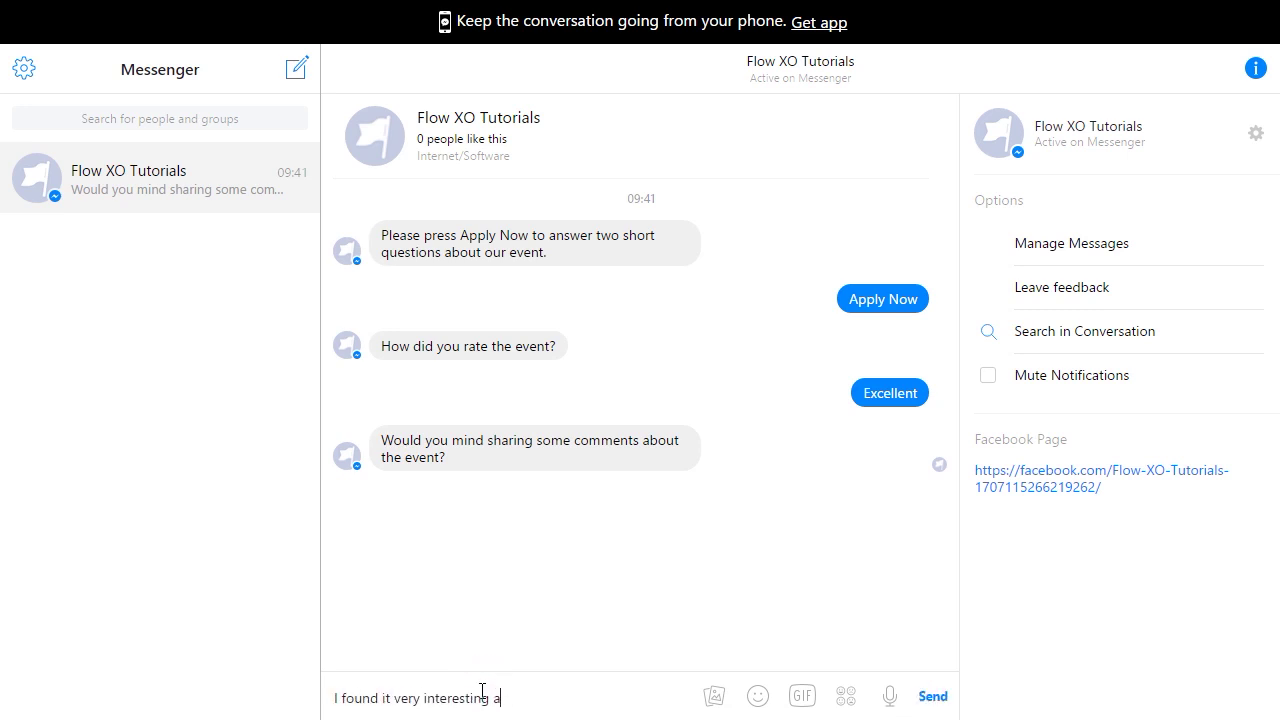
{"action": "type", "text": "nd the speakers were r"}
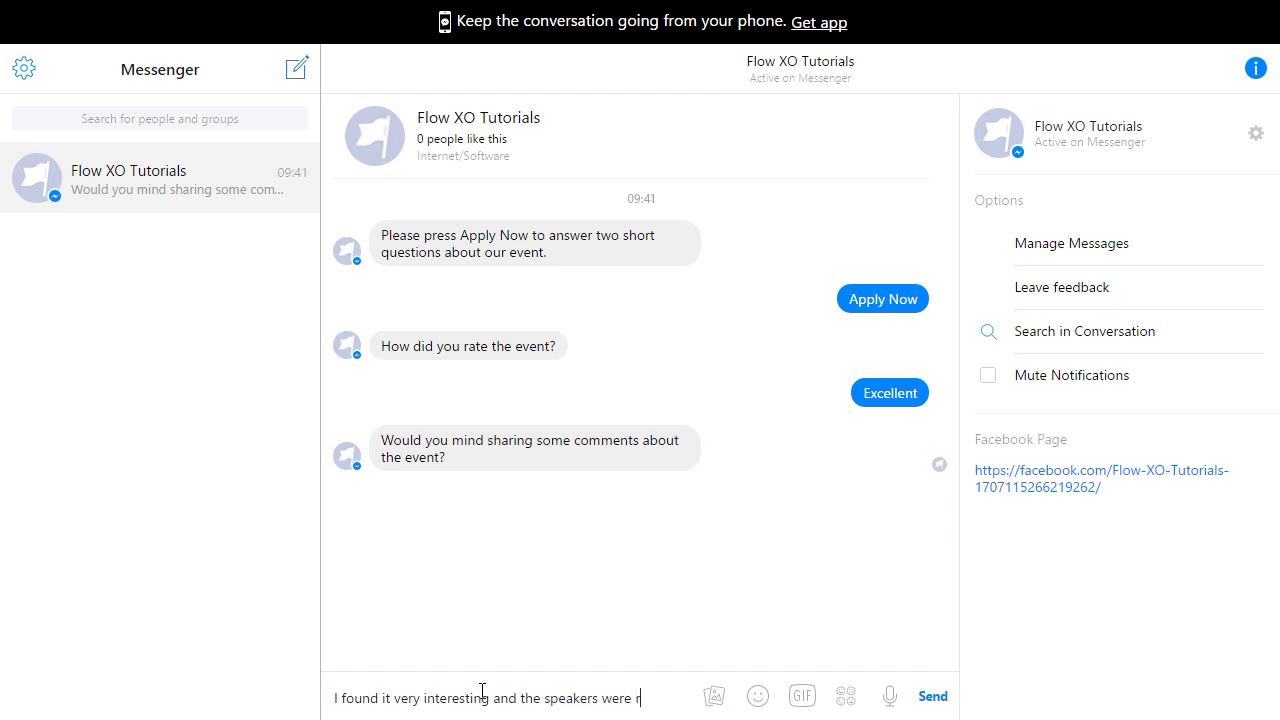
{"action": "type", "text": "eally good."}
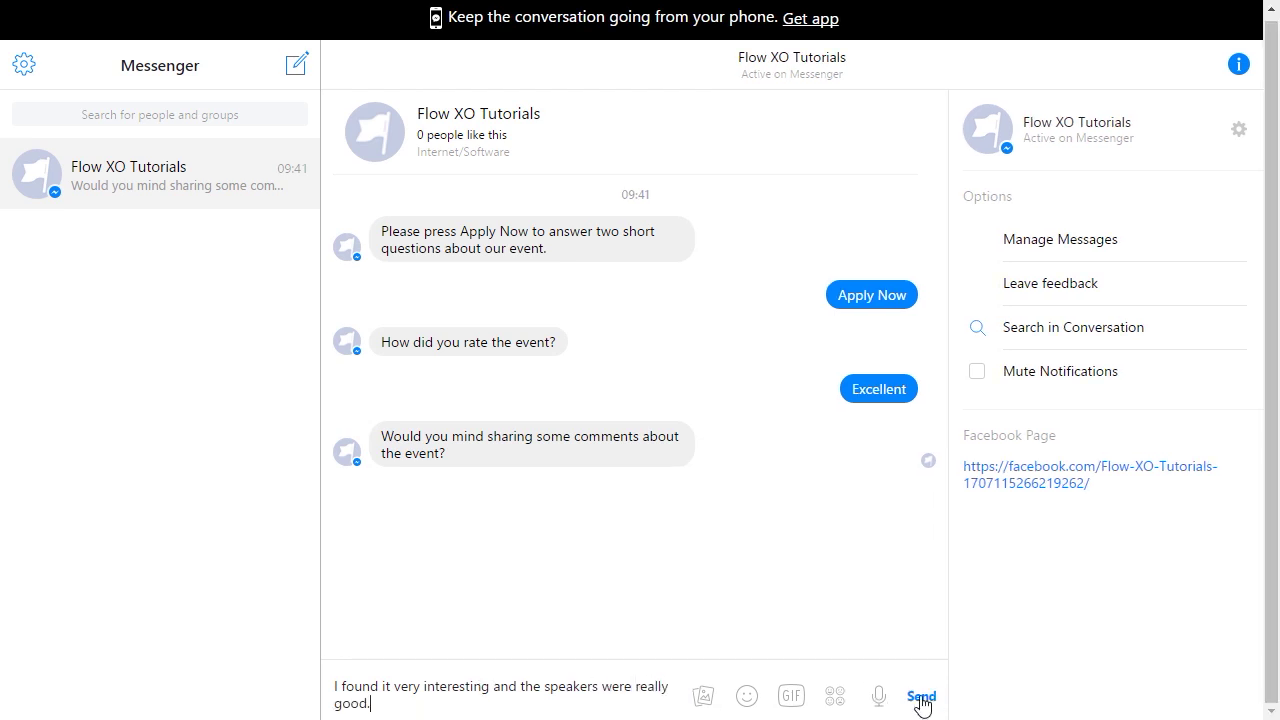
{"action": "left_click", "coordinate": [921, 697]}
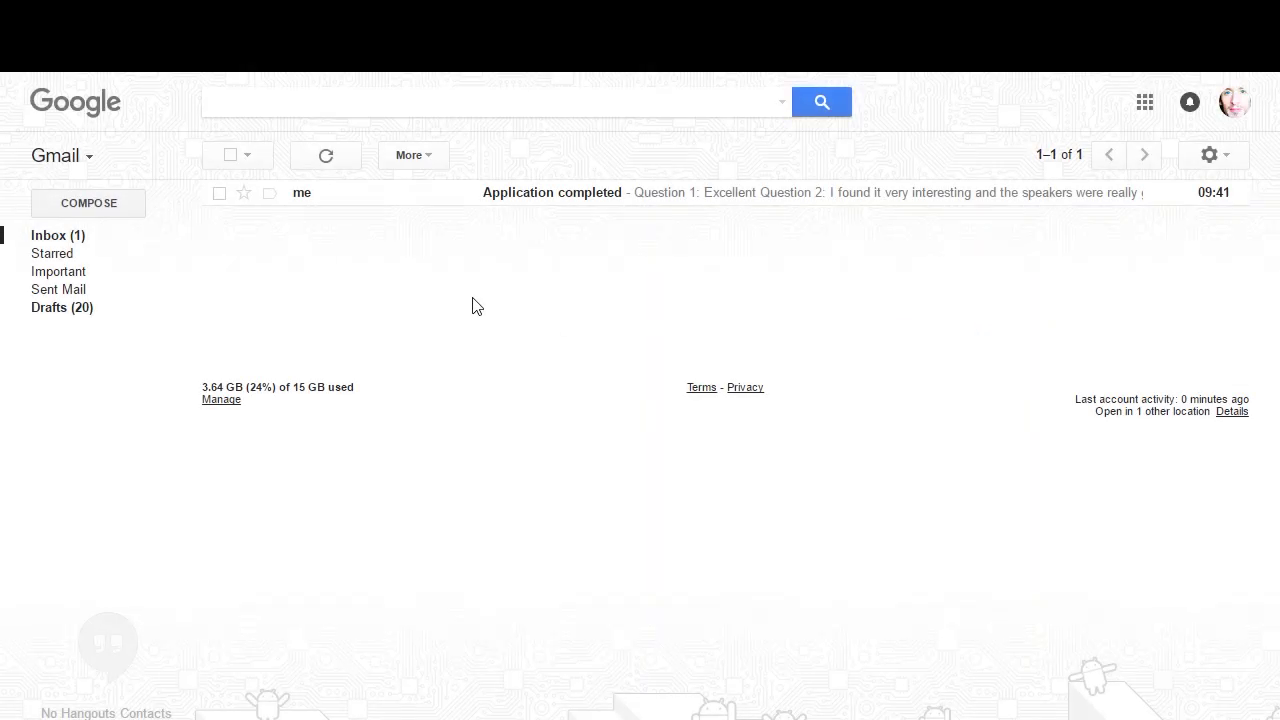
{"action": "left_click", "coordinate": [566, 196]}
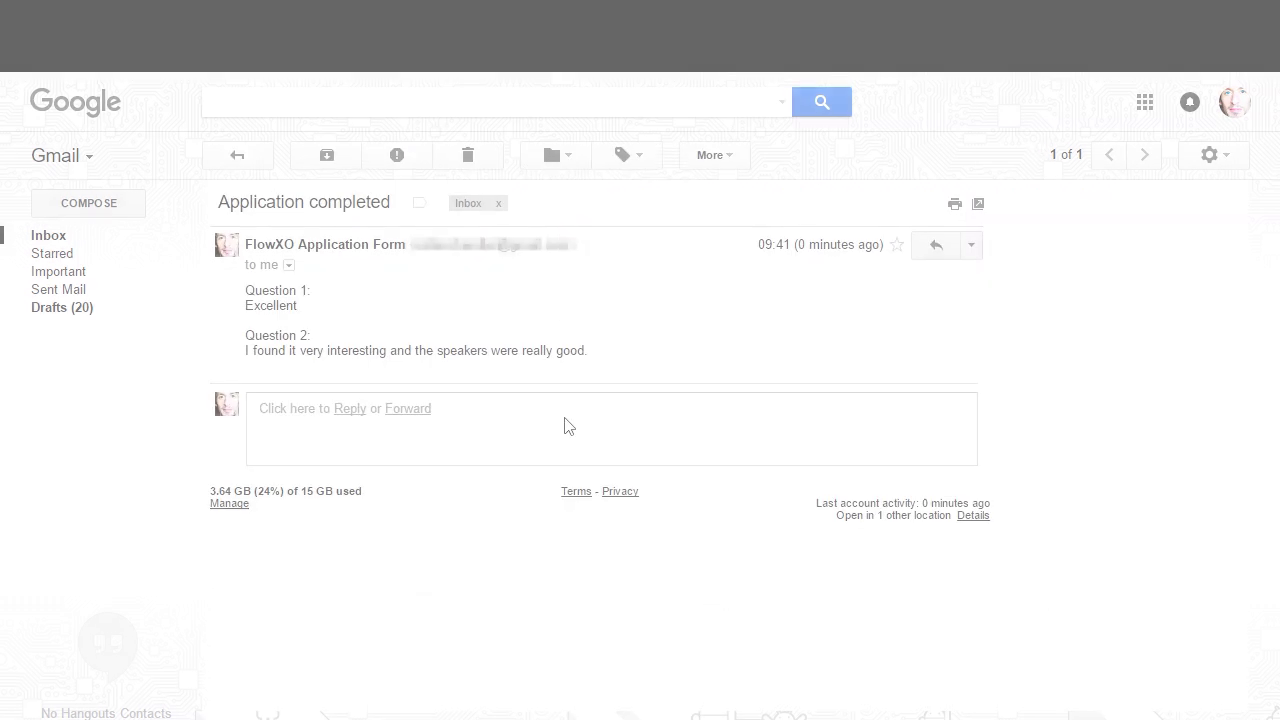